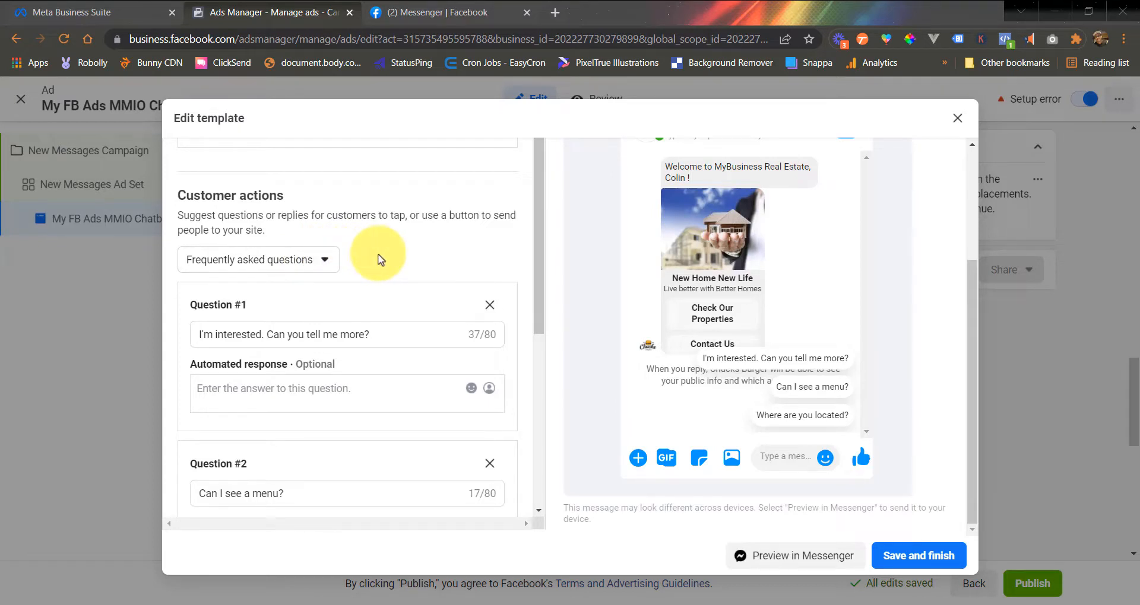
# - Choose Frequently asked questions as the customer action type and review the suggested questions
pyautogui.click(316, 267)
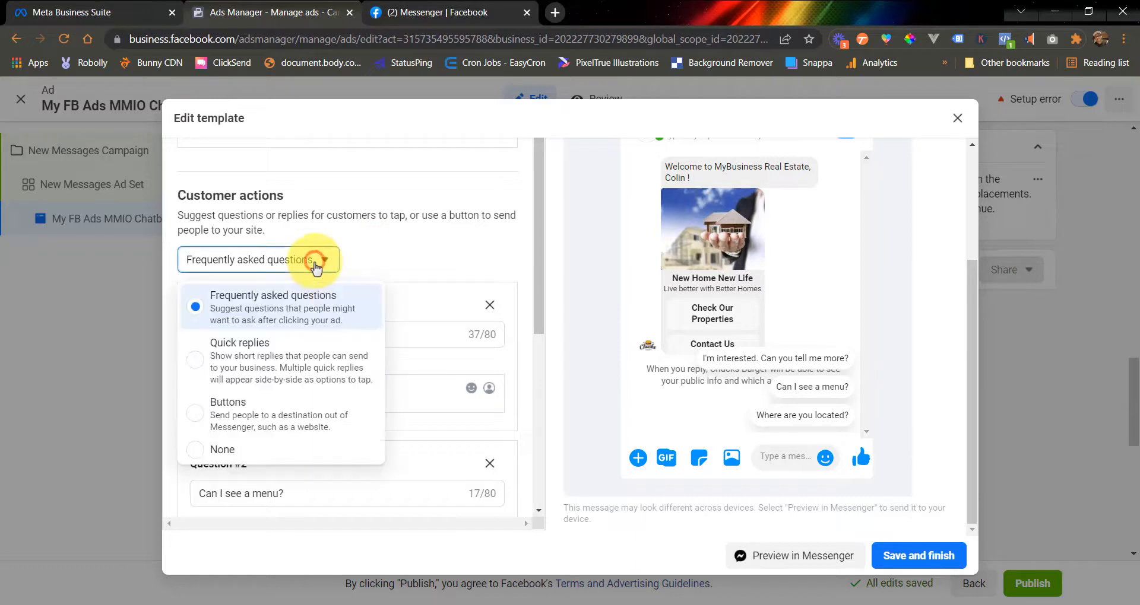
pyautogui.click(310, 316)
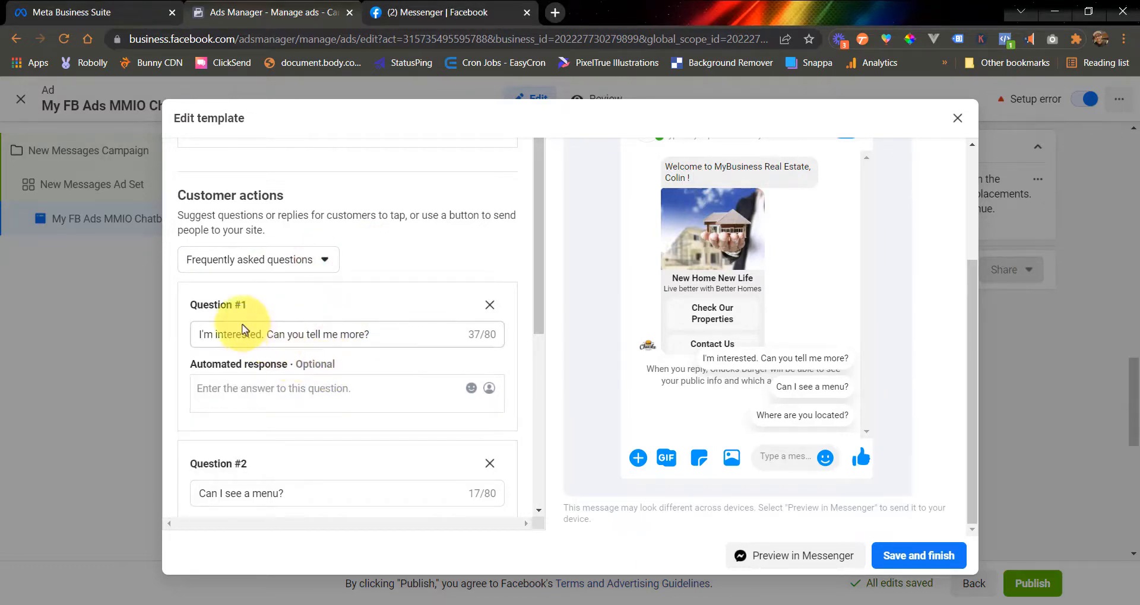
pyautogui.scroll(-4, 249, 330)
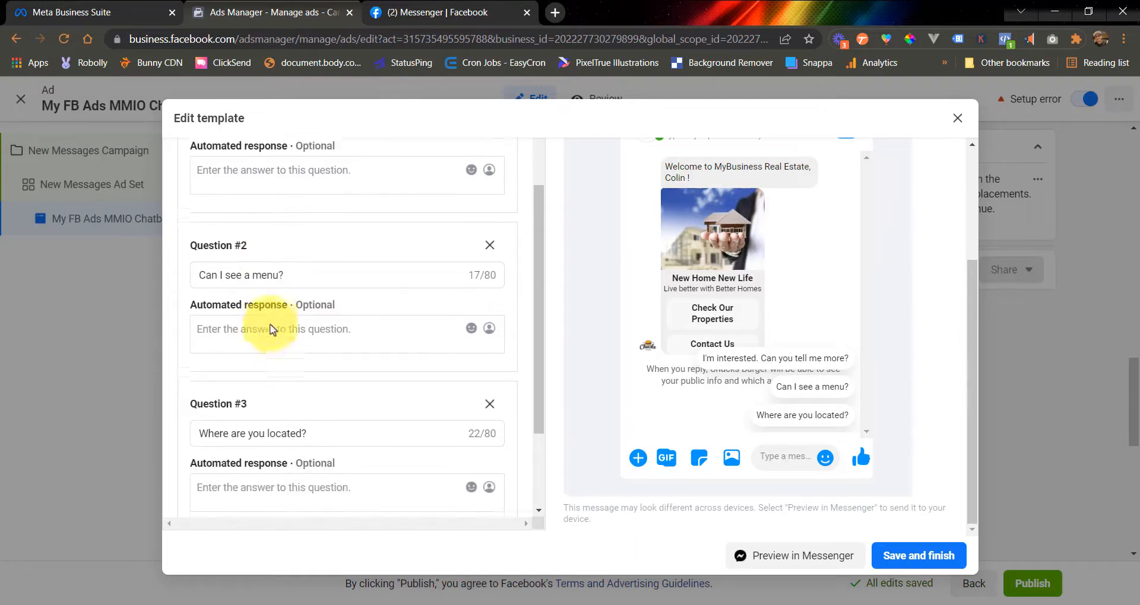
pyautogui.scroll(3, 487, 239)
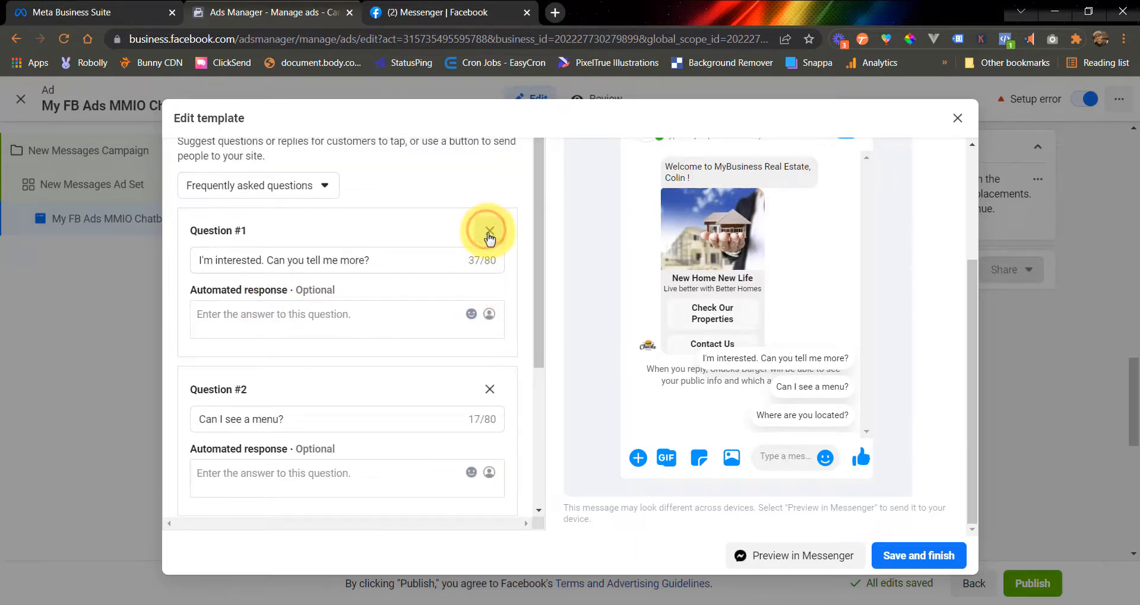
# - Delete the first two suggested questions and clear the text of the remaining "Where are you located?" question
pyautogui.click(489, 231)
pyautogui.click(490, 231)
pyautogui.click(359, 275)
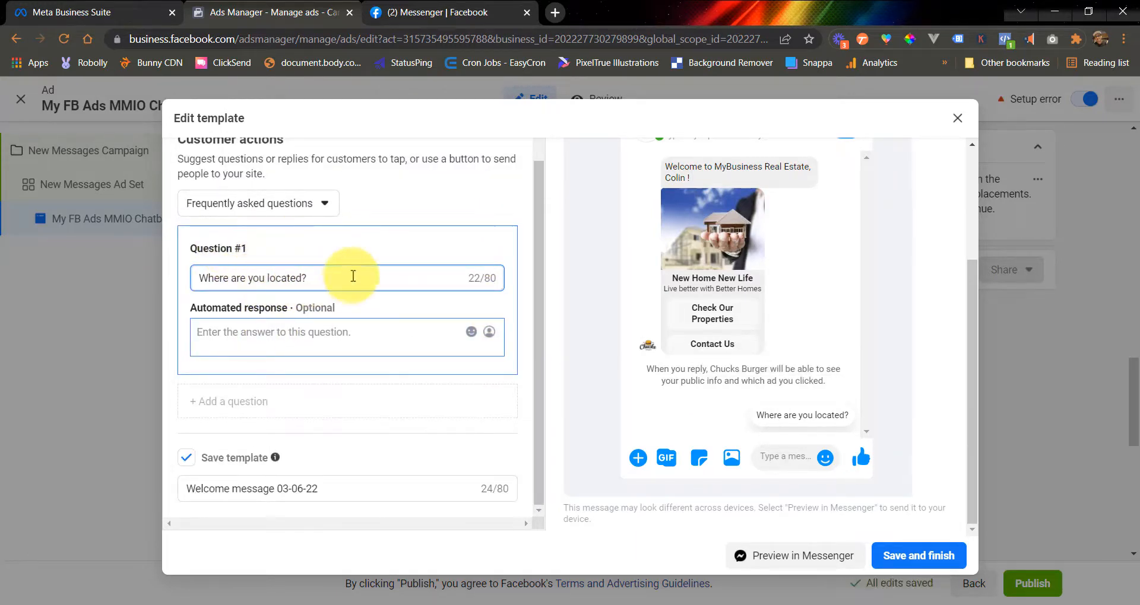
pyautogui.moveTo(353, 276); pyautogui.dragTo(156, 279)
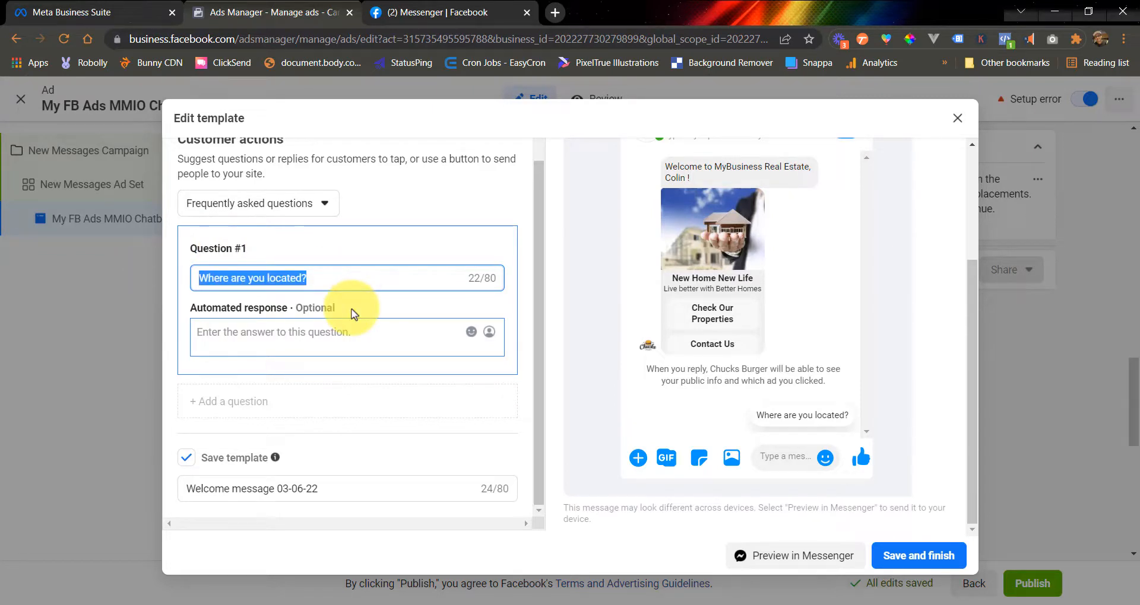
pyautogui.press('BackSpace')
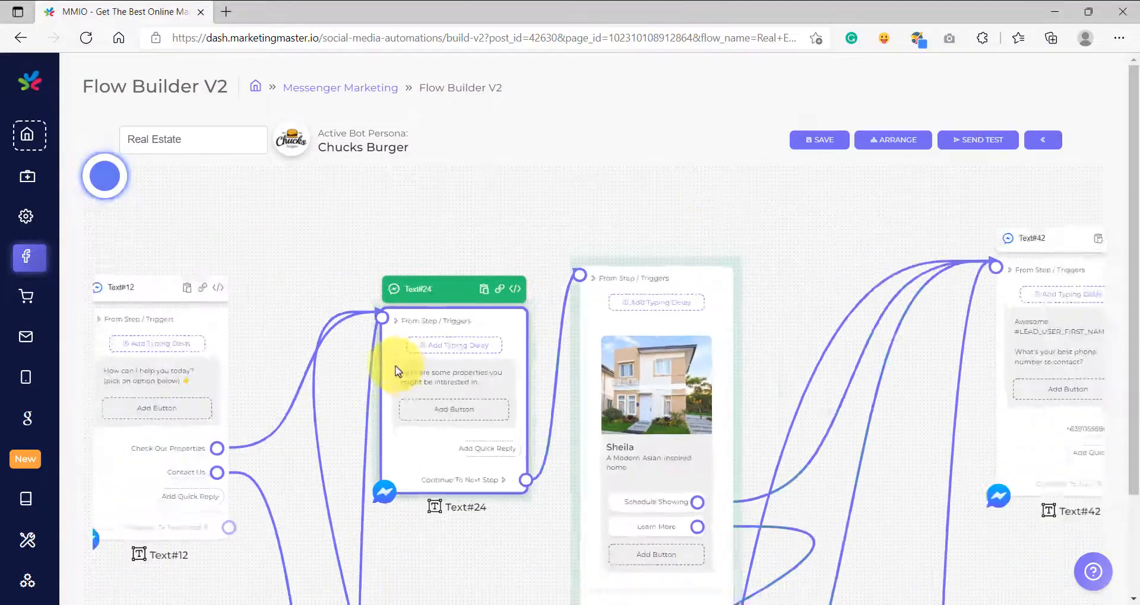
# - In the MMIO Flow Builder, copy the "Check Our Properties" quick-reply text from the "How can I help you today?" message without changing it
pyautogui.moveTo(273, 383); pyautogui.dragTo(382, 336)
pyautogui.click(302, 386)
pyautogui.scroll(10, 298, 392)
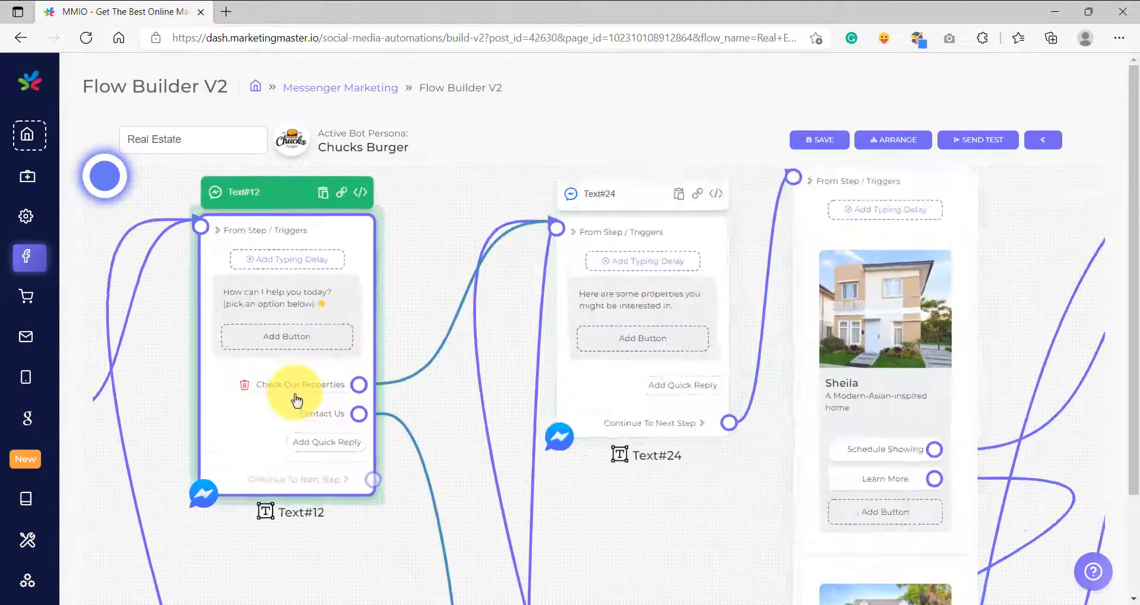
pyautogui.click(296, 381)
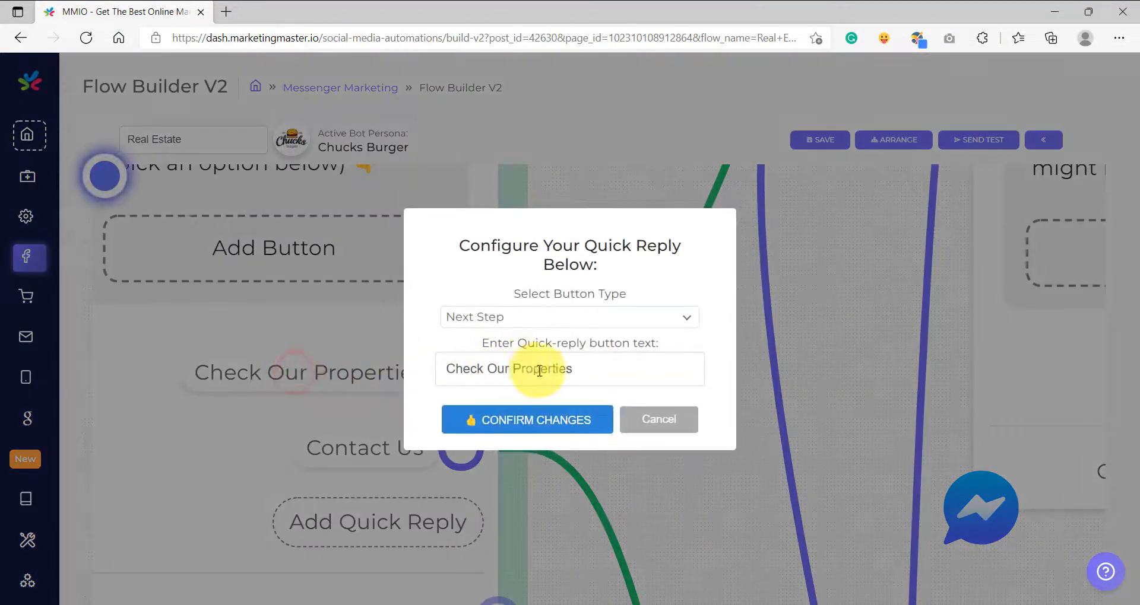
pyautogui.moveTo(596, 369); pyautogui.dragTo(446, 370)
pyautogui.rightClick(464, 371)
pyautogui.click(479, 188)
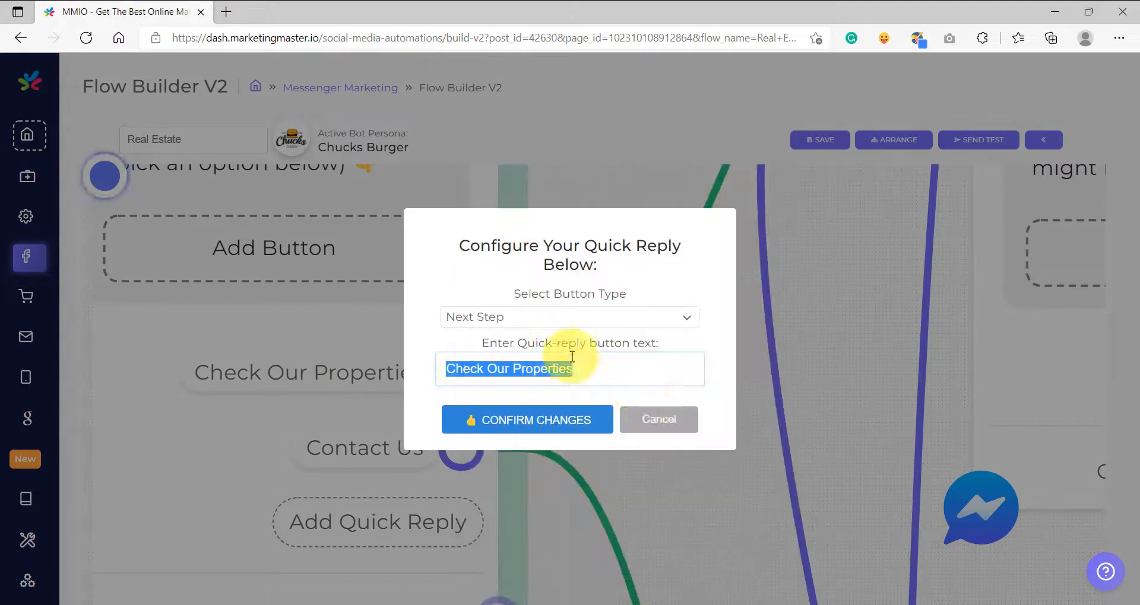
pyautogui.click(659, 426)
# - Switch back to the ad template in Ads Manager and set Question #1 to "Check Our Properties"
pyautogui.hotkey('alt', 'Tab')
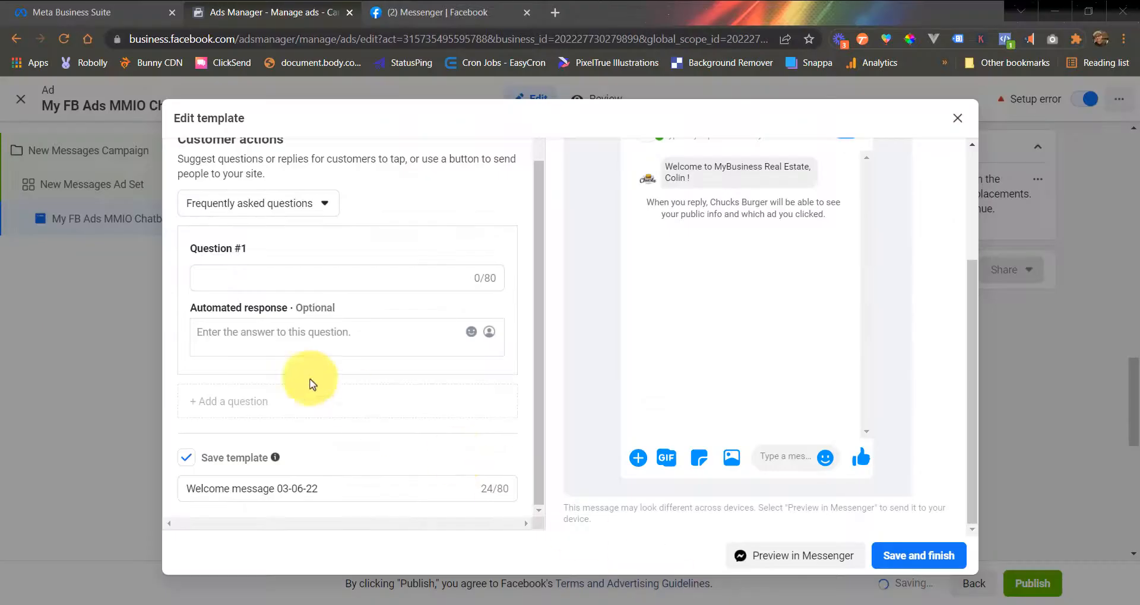
pyautogui.click(237, 273)
pyautogui.hotkey('ctrl', 'v')
pyautogui.click(202, 307)
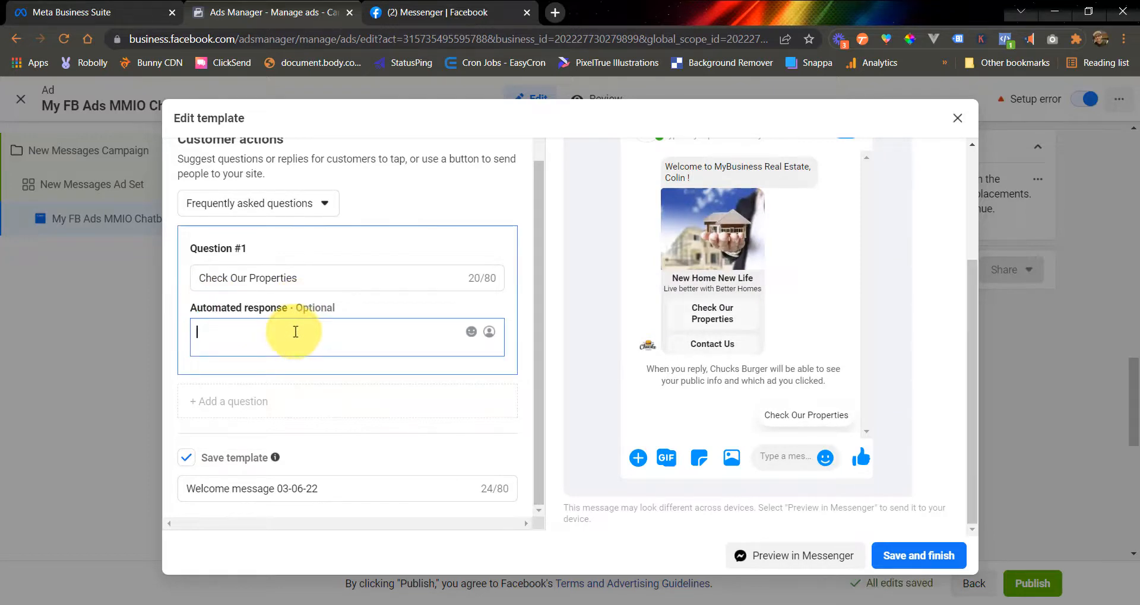
# - Copy the full text of Question #1 in the ad template
pyautogui.tripleClick(319, 275)
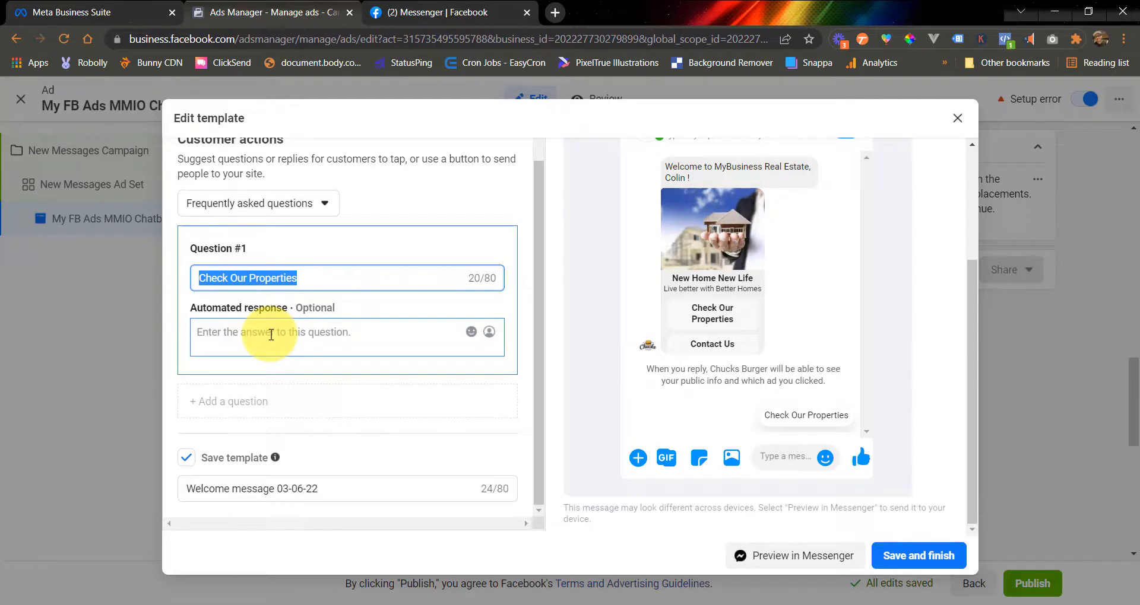
pyautogui.click(260, 269)
pyautogui.click(357, 280)
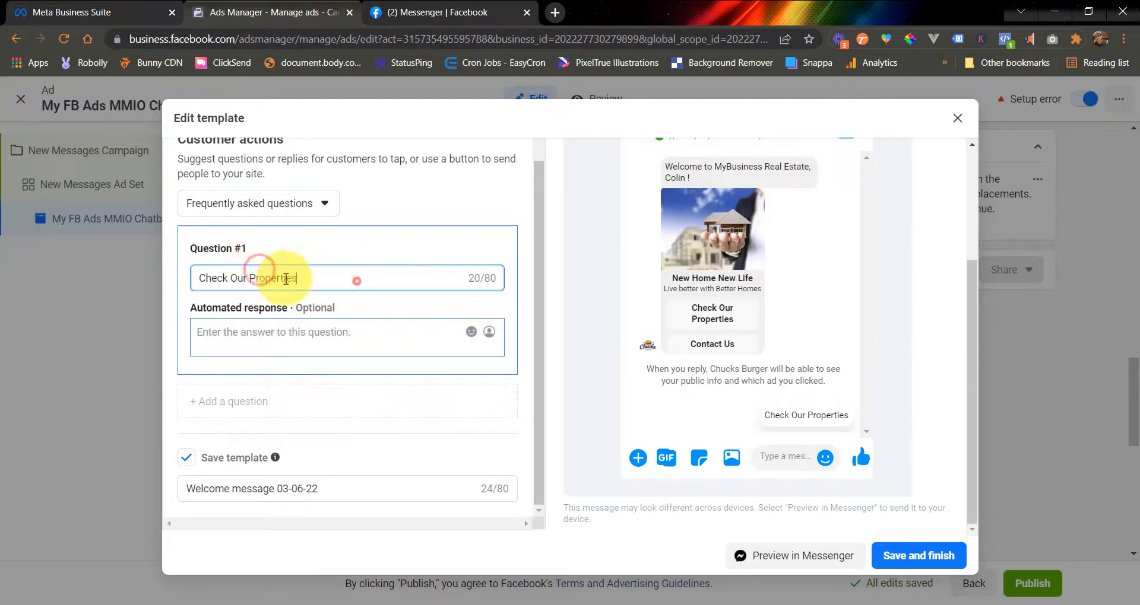
pyautogui.hotkey('ctrl', 'a')
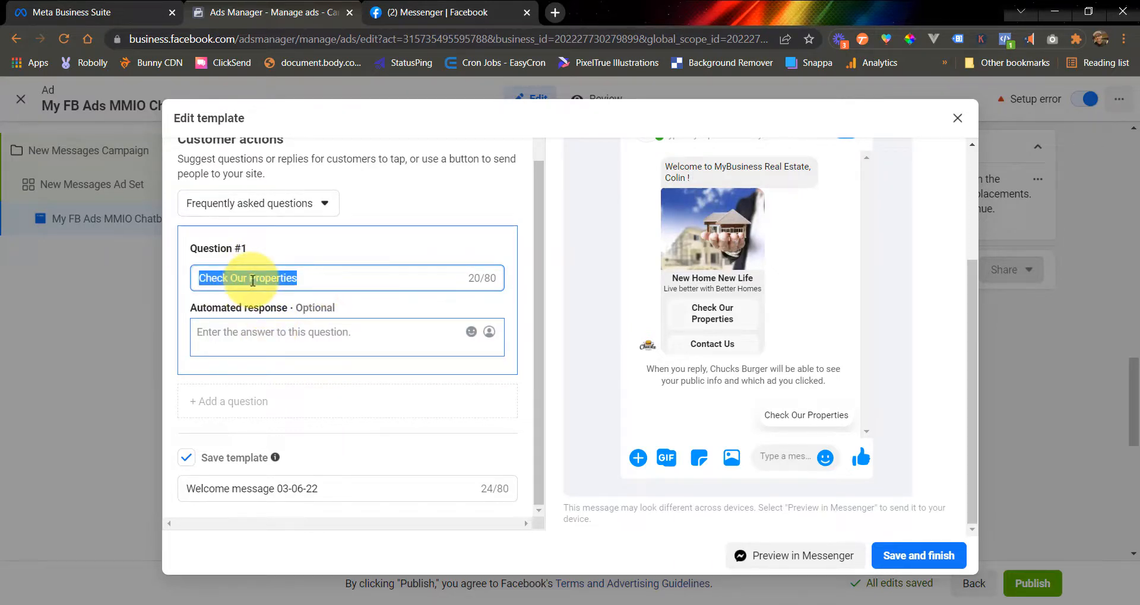
pyautogui.rightClick(252, 279)
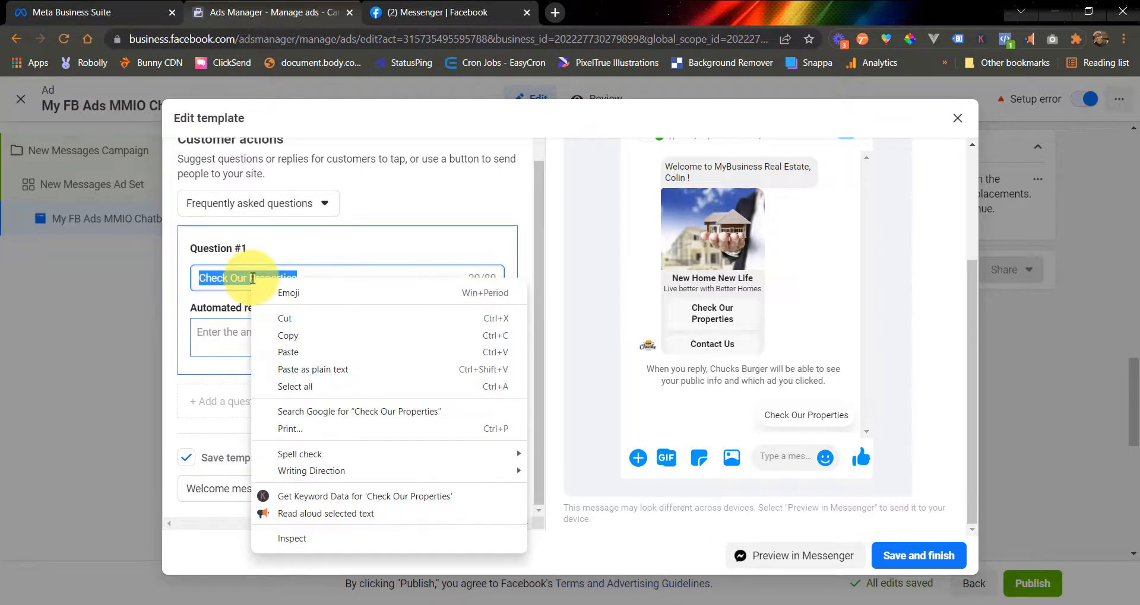
pyautogui.click(294, 334)
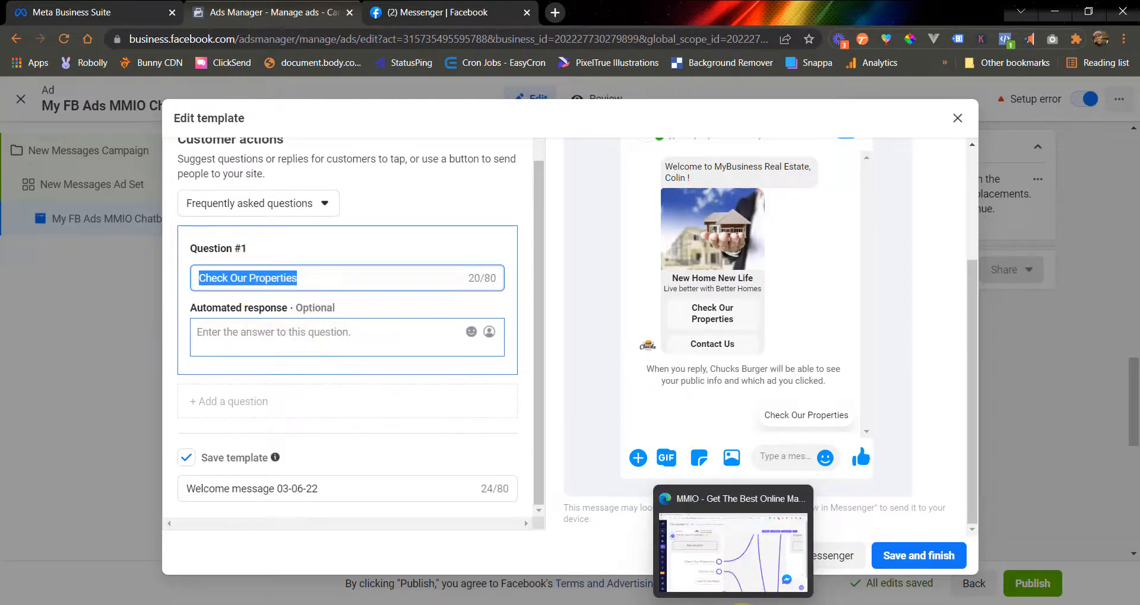
# - In the MMIO Flow Builder, add a Triggers block and connect it to the "Here are some properties you might be interested in" message
pyautogui.click(736, 603)
pyautogui.scroll(-5, 586, 445)
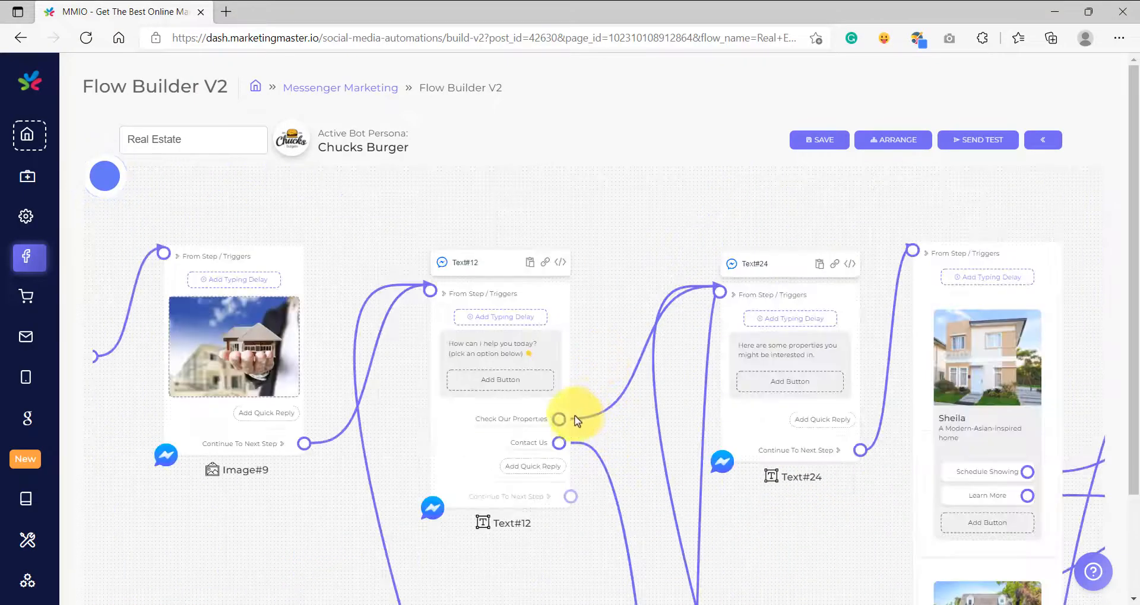
pyautogui.click(567, 419)
pyautogui.scroll(6, 566, 419)
pyautogui.moveTo(686, 230); pyautogui.dragTo(561, 395)
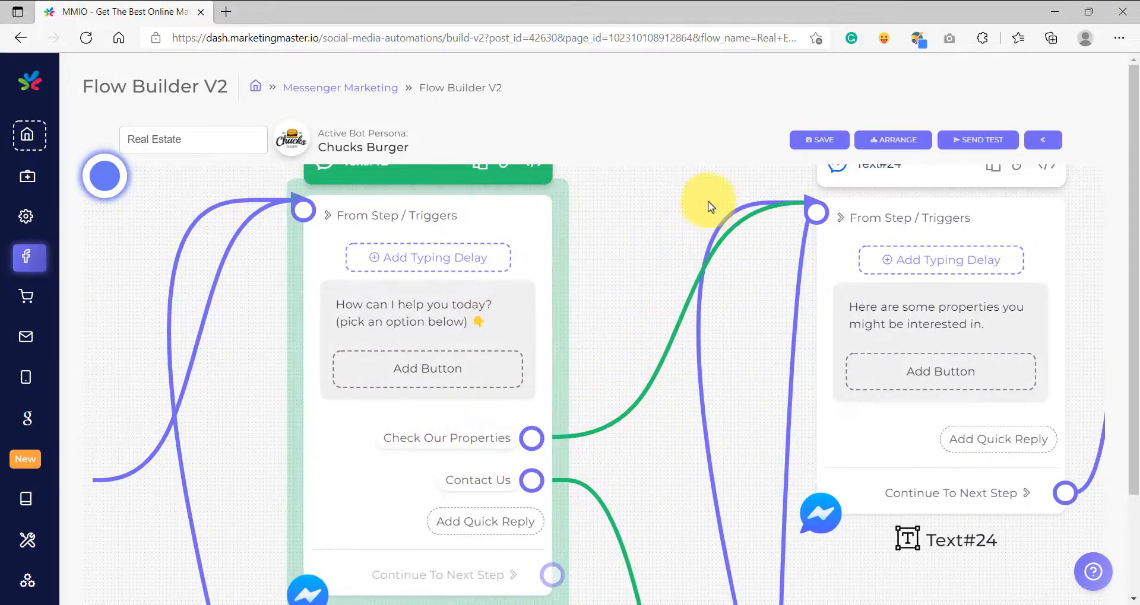
pyautogui.moveTo(708, 201); pyautogui.dragTo(520, 406)
pyautogui.moveTo(714, 412); pyautogui.dragTo(724, 260)
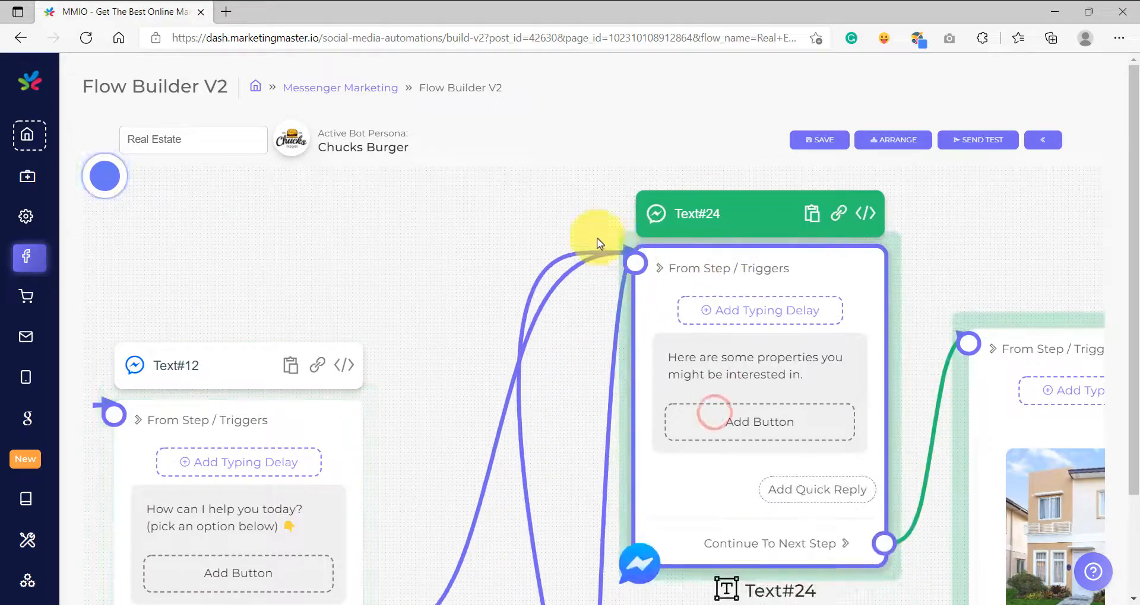
pyautogui.moveTo(555, 213); pyautogui.dragTo(501, 437)
pyautogui.rightClick(387, 217)
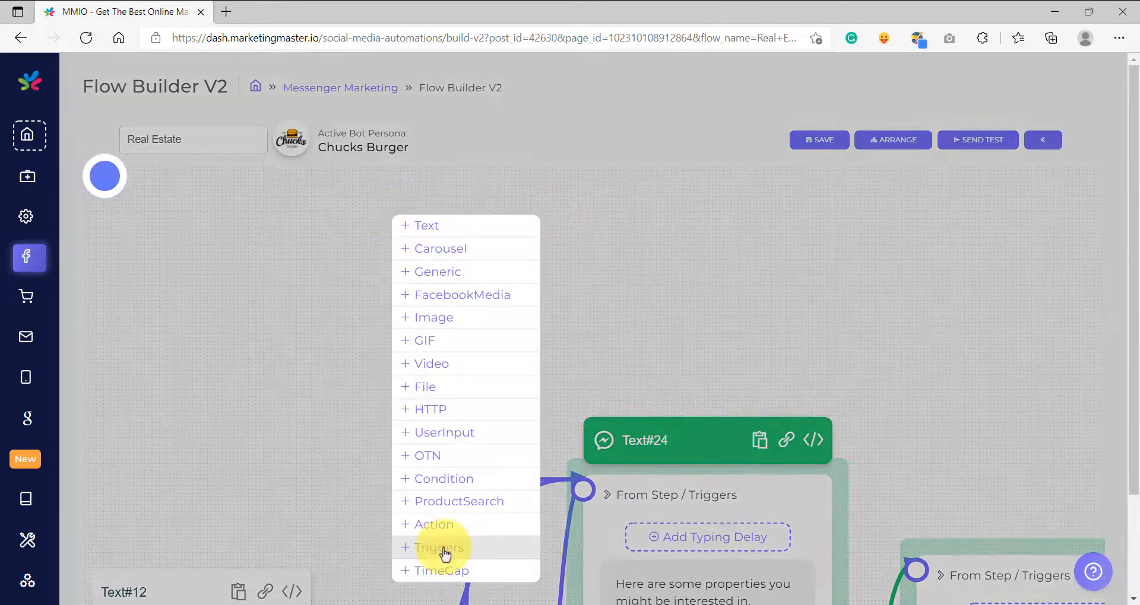
pyautogui.click(445, 549)
pyautogui.moveTo(463, 299); pyautogui.dragTo(575, 494)
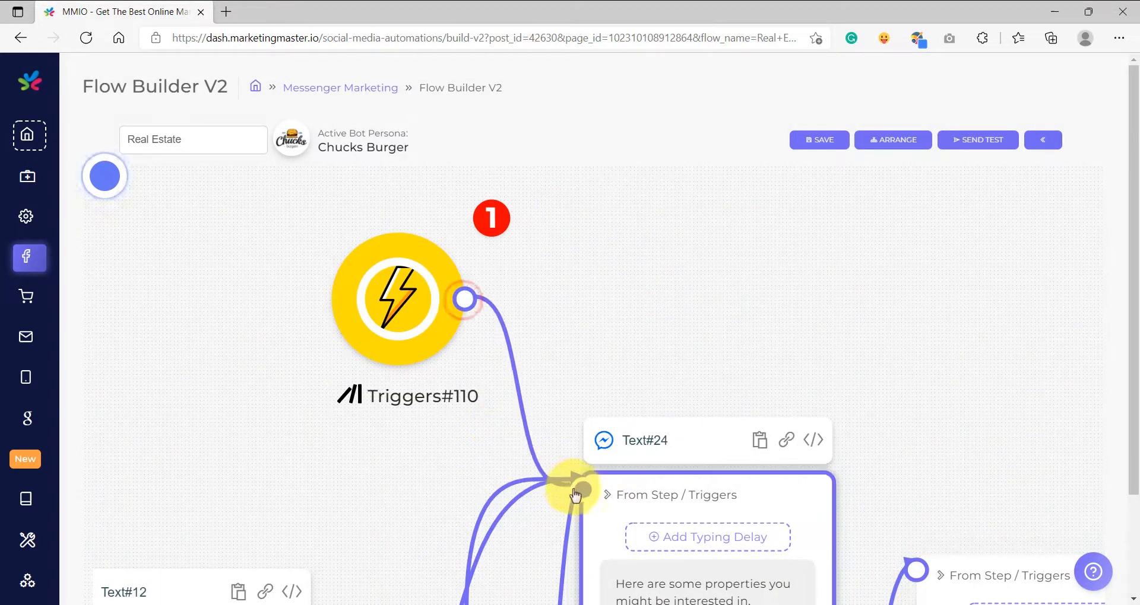
# - Configure the new trigger as a Keyword trigger for "Check Our Properties", keeping Wide matching
pyautogui.click(397, 289)
pyautogui.click(481, 330)
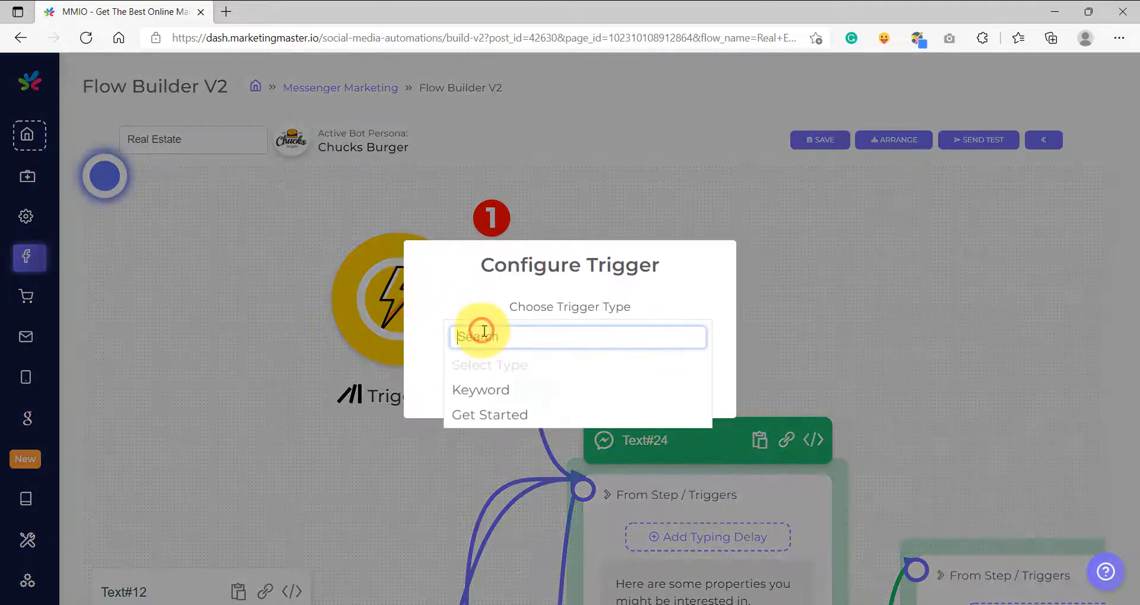
pyautogui.click(487, 390)
pyautogui.click(483, 350)
pyautogui.write('Check Our Properties')
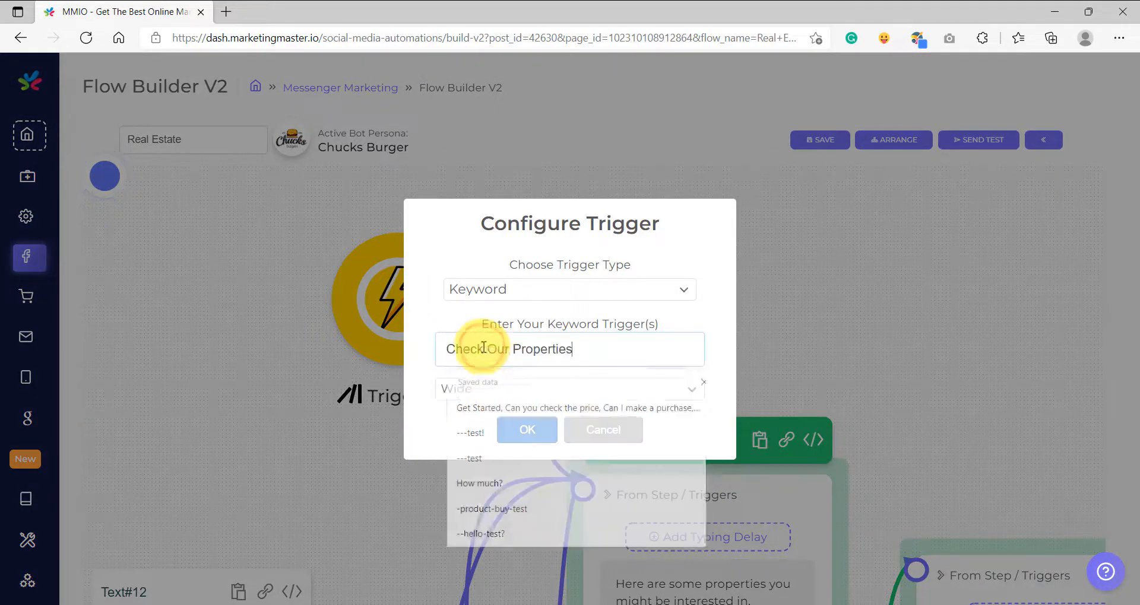
pyautogui.click(498, 324)
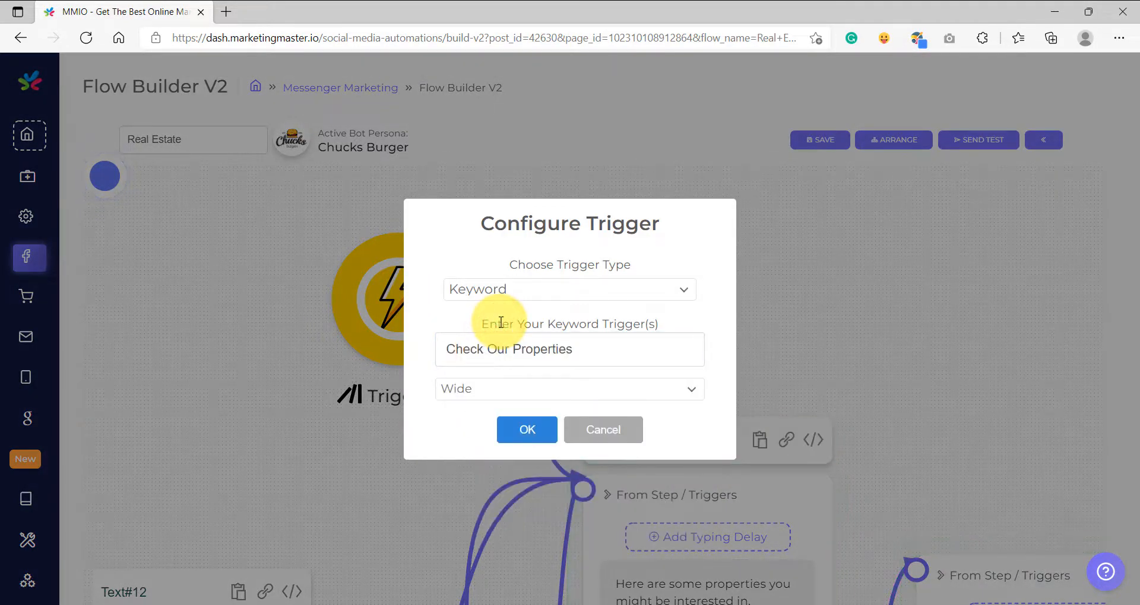
pyautogui.click(527, 431)
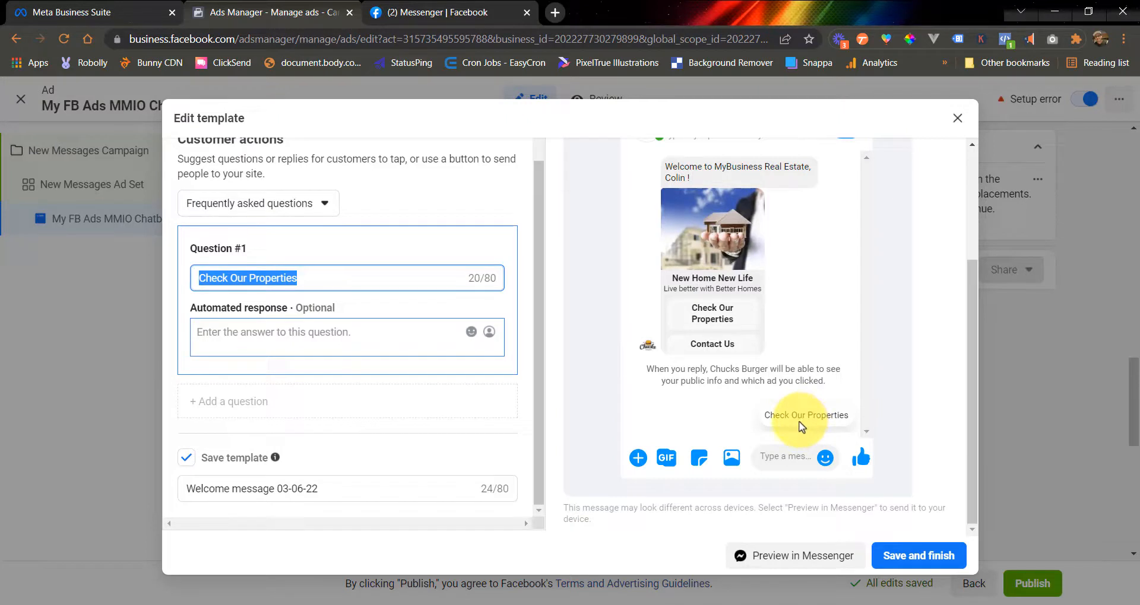
pyautogui.moveTo(318, 277); pyautogui.dragTo(384, 280)
pyautogui.click(207, 276)
pyautogui.click(333, 305)
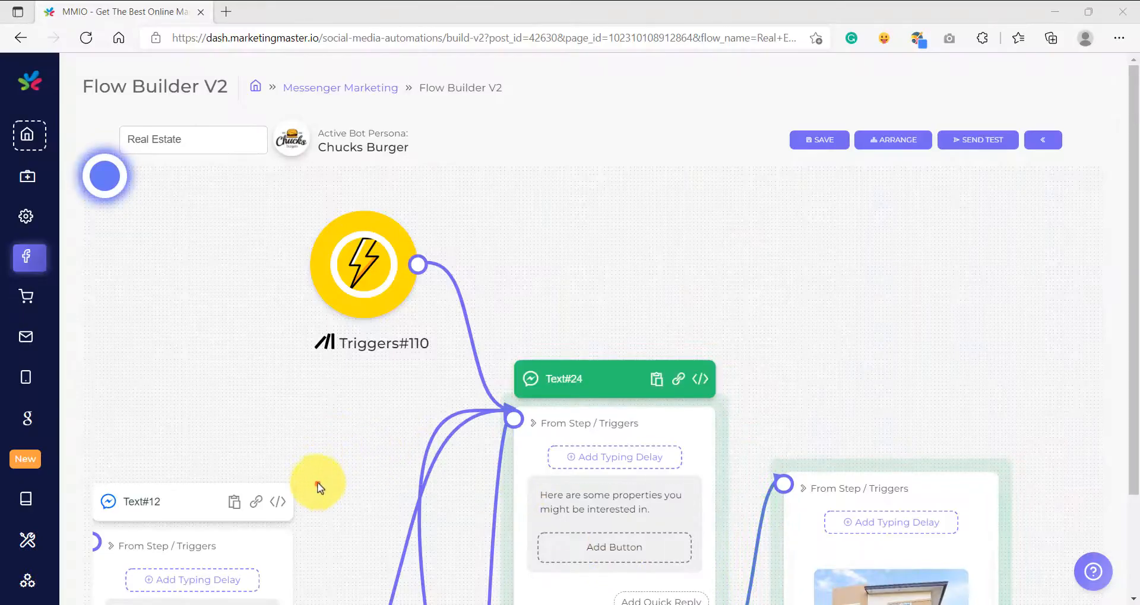
# - In the Flow Builder, copy the "Contact Us" quick-reply text from the "How can I help you today?" message without changing it
pyautogui.moveTo(318, 482); pyautogui.dragTo(369, 230)
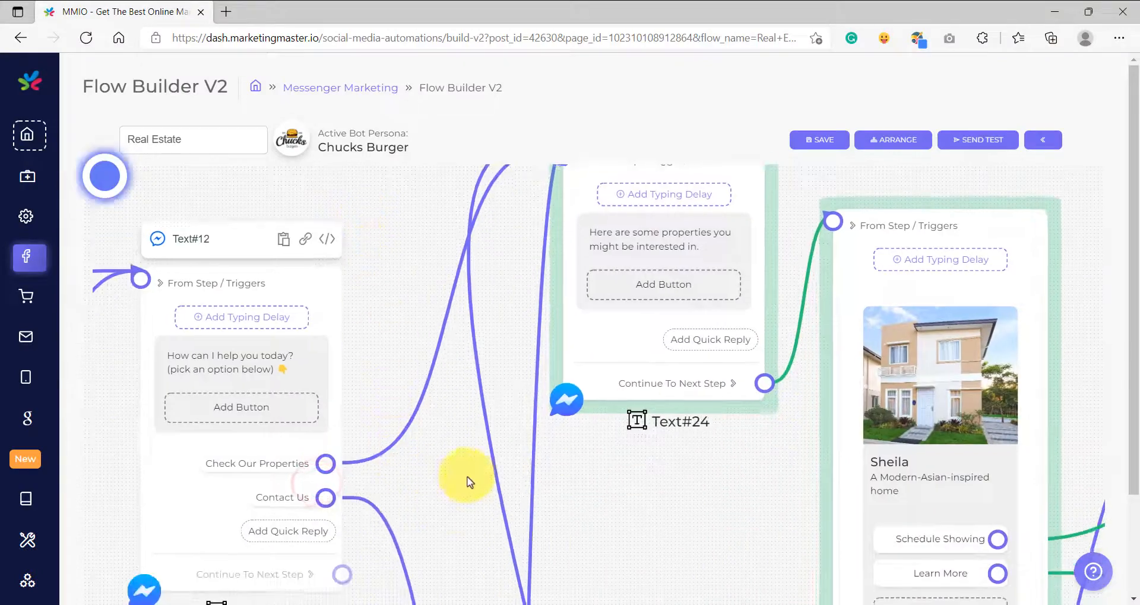
pyautogui.moveTo(470, 483); pyautogui.dragTo(510, 405)
pyautogui.scroll(3, 344, 430)
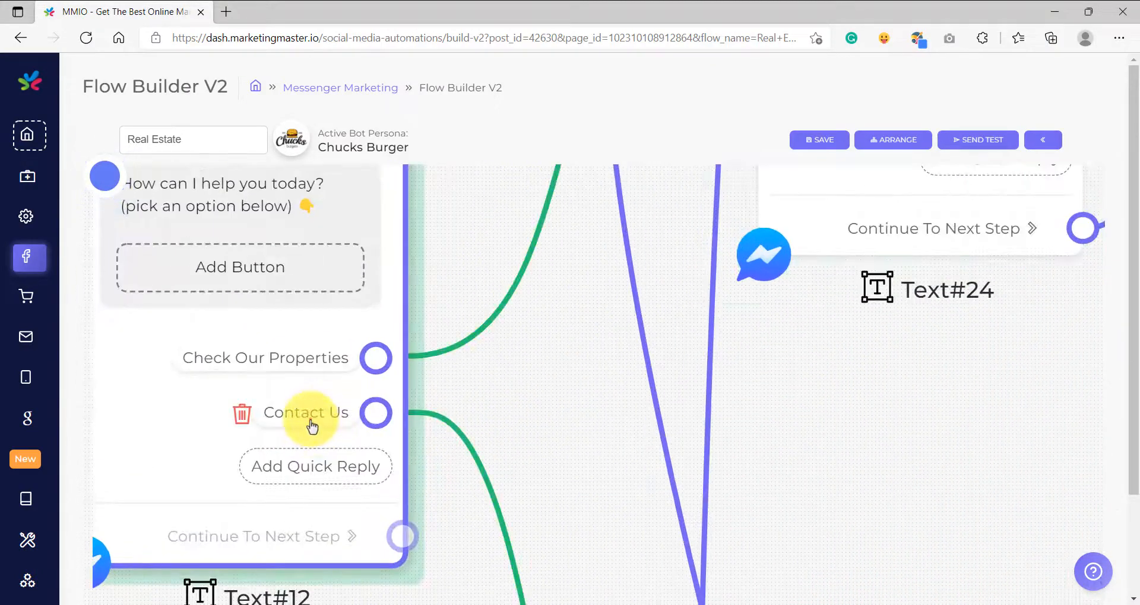
pyautogui.click(311, 426)
pyautogui.moveTo(534, 369); pyautogui.dragTo(381, 368)
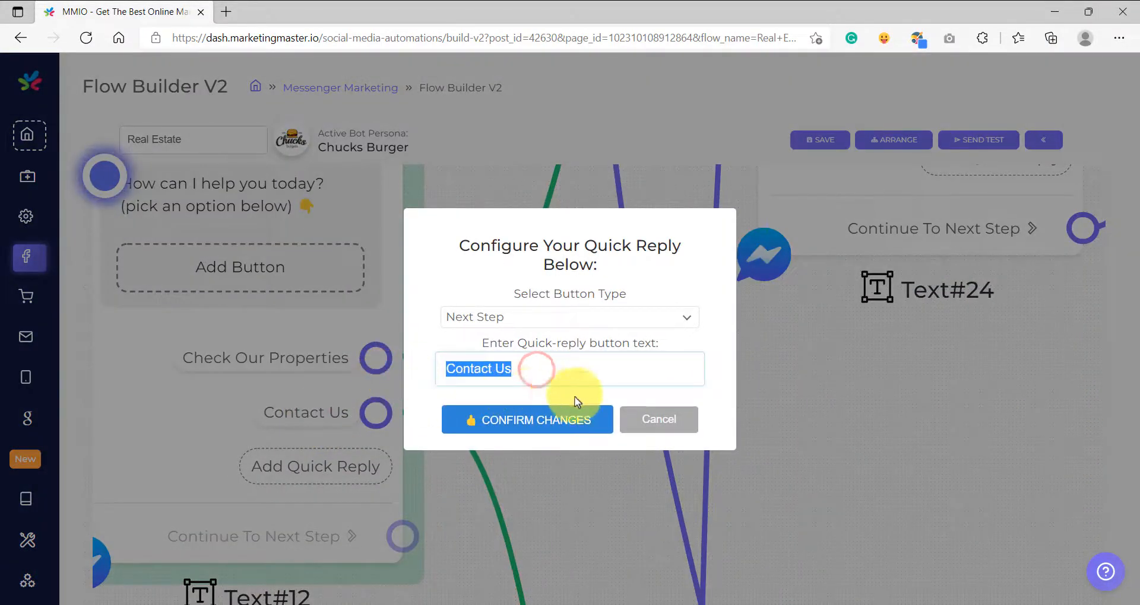
pyautogui.click(656, 421)
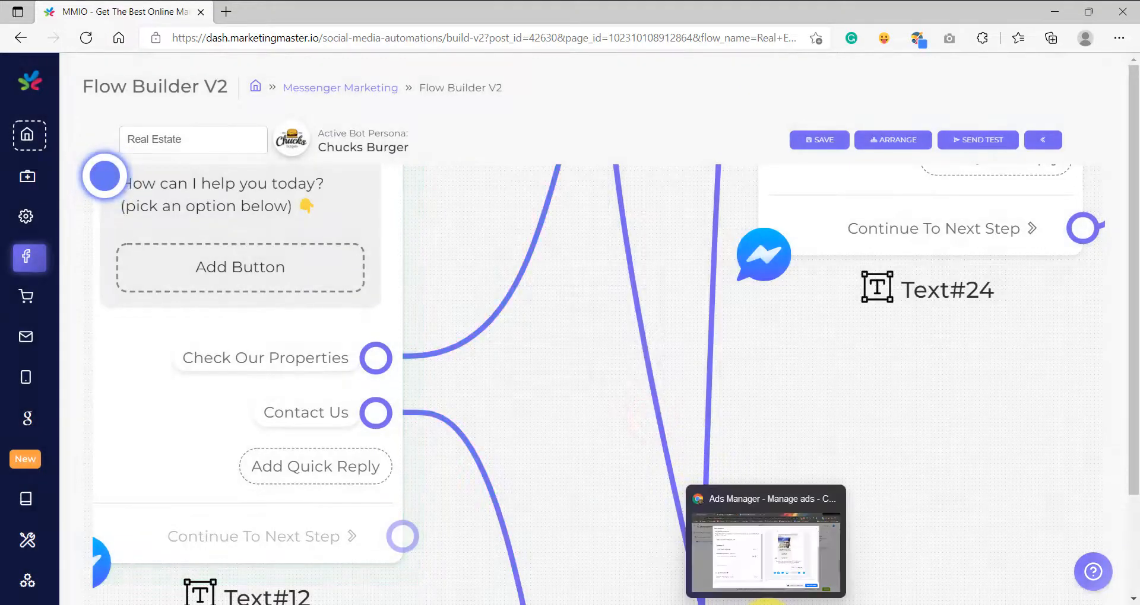
# - Back in the Ads Manager template, add a second question reading "Contact Us" and leave both automated responses empty
pyautogui.click(765, 601)
pyautogui.scroll(1, 270, 537)
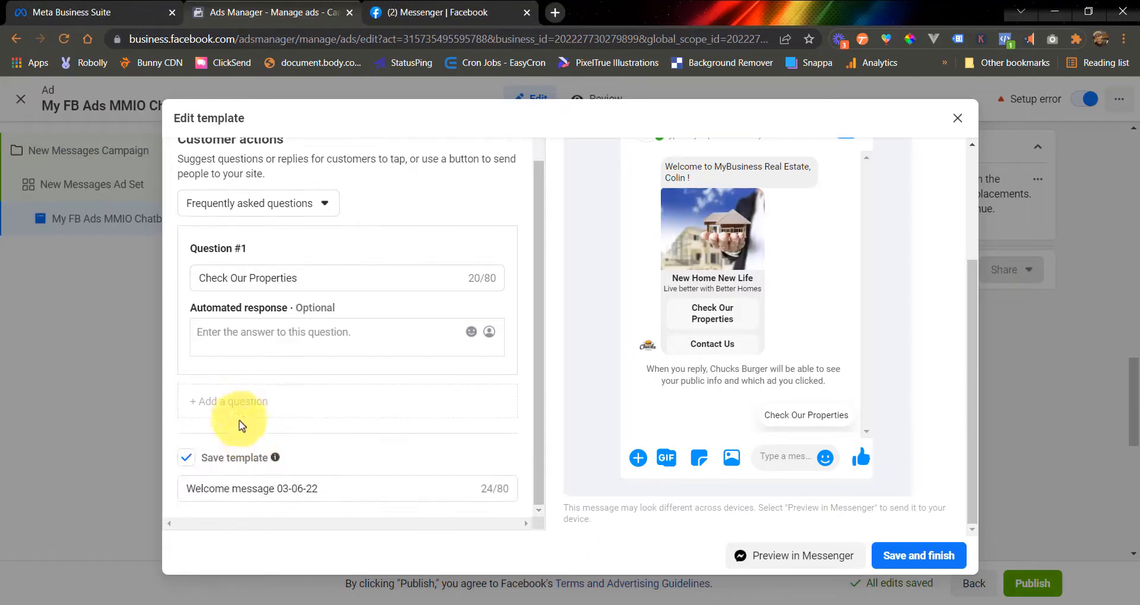
pyautogui.click(237, 402)
pyautogui.scroll(-2, 236, 407)
pyautogui.click(229, 285)
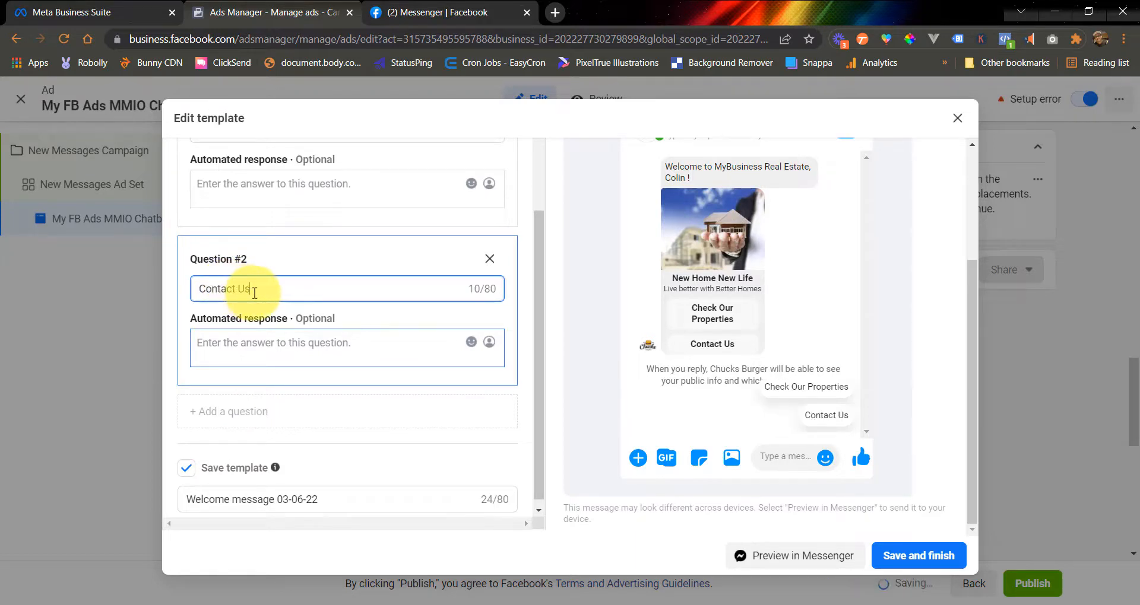
pyautogui.click(270, 351)
pyautogui.scroll(1, 270, 357)
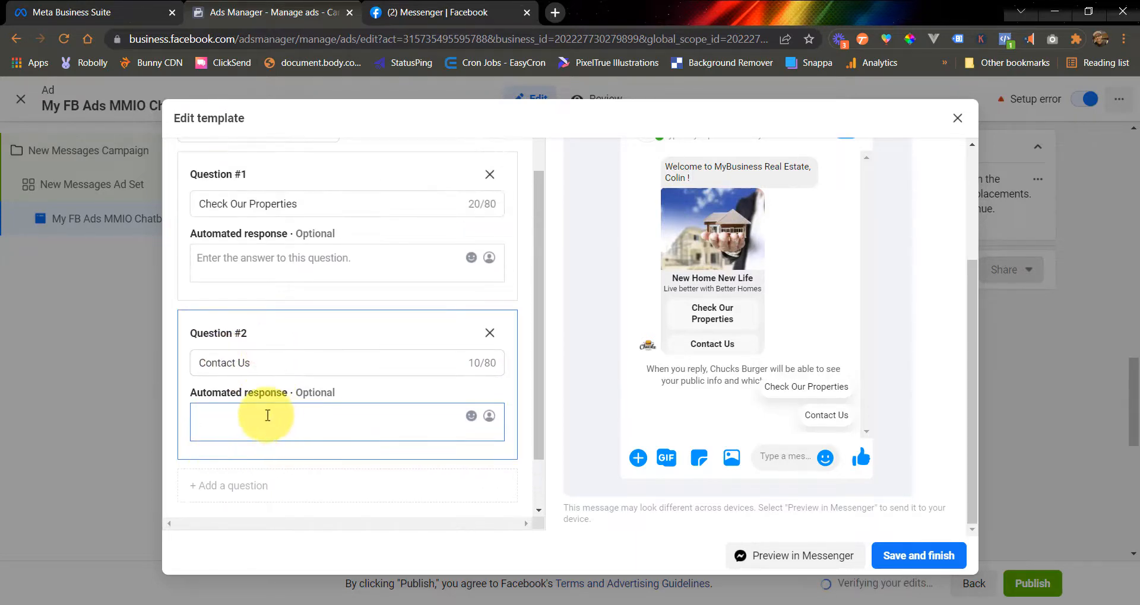
pyautogui.click(267, 265)
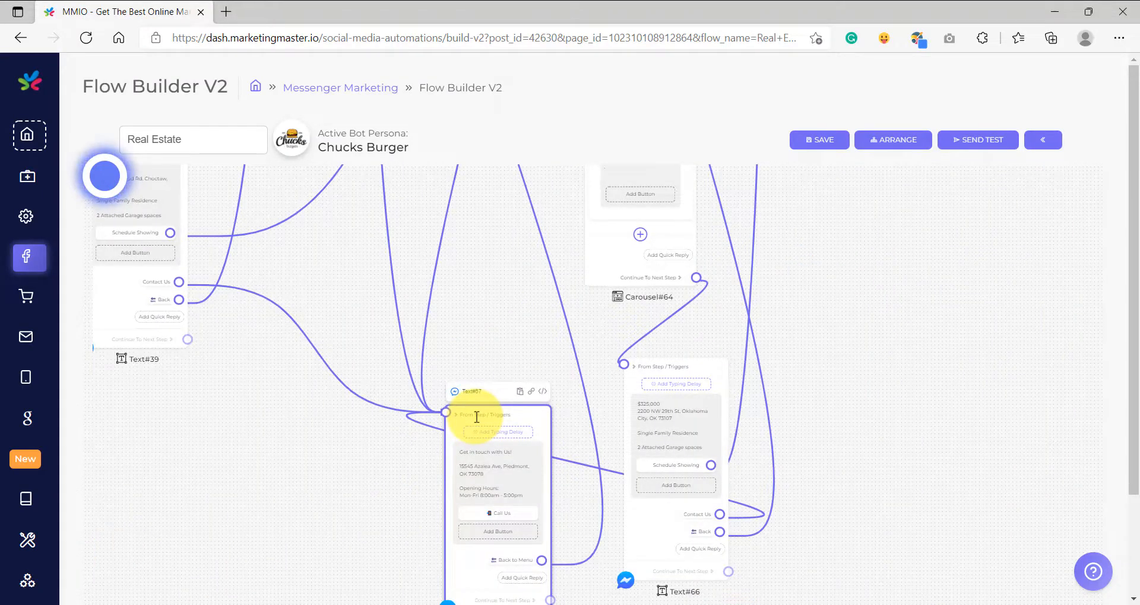
# - In the MMIO Flow Builder, add a Triggers block and connect it to the "Get in touch with Us!" message
pyautogui.scroll(5, 476, 417)
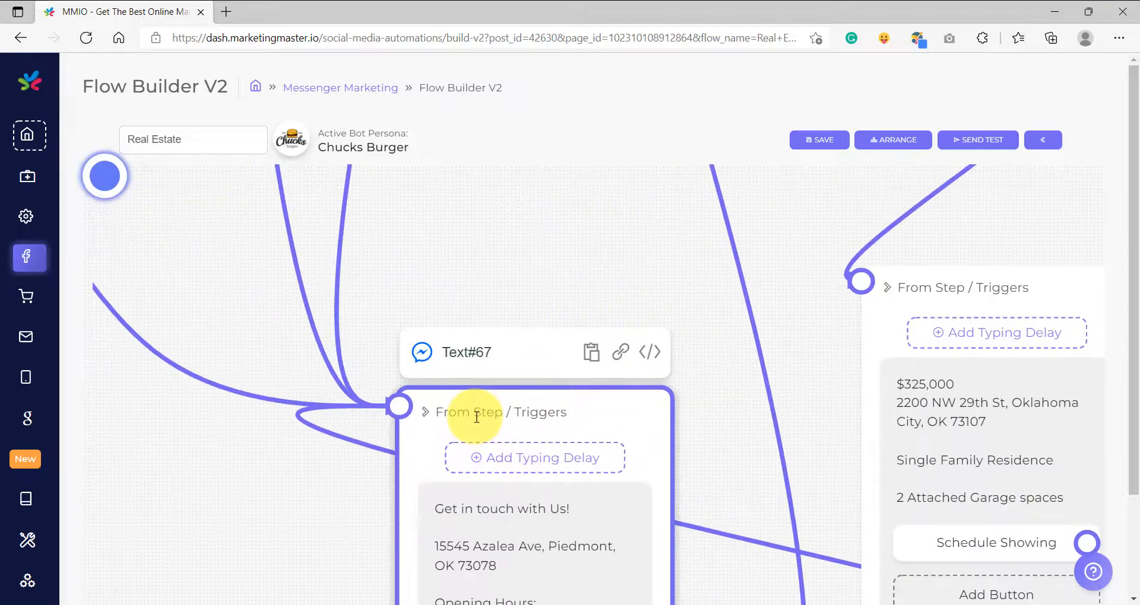
pyautogui.click(482, 409)
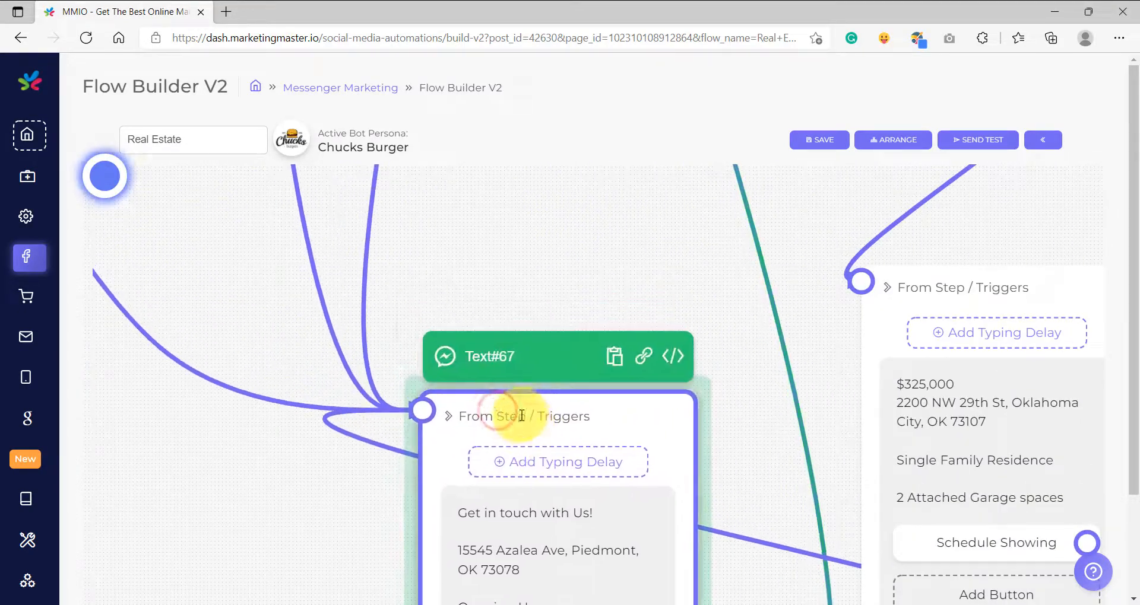
pyautogui.moveTo(462, 278); pyautogui.dragTo(541, 295)
pyautogui.scroll(-2, 534, 293)
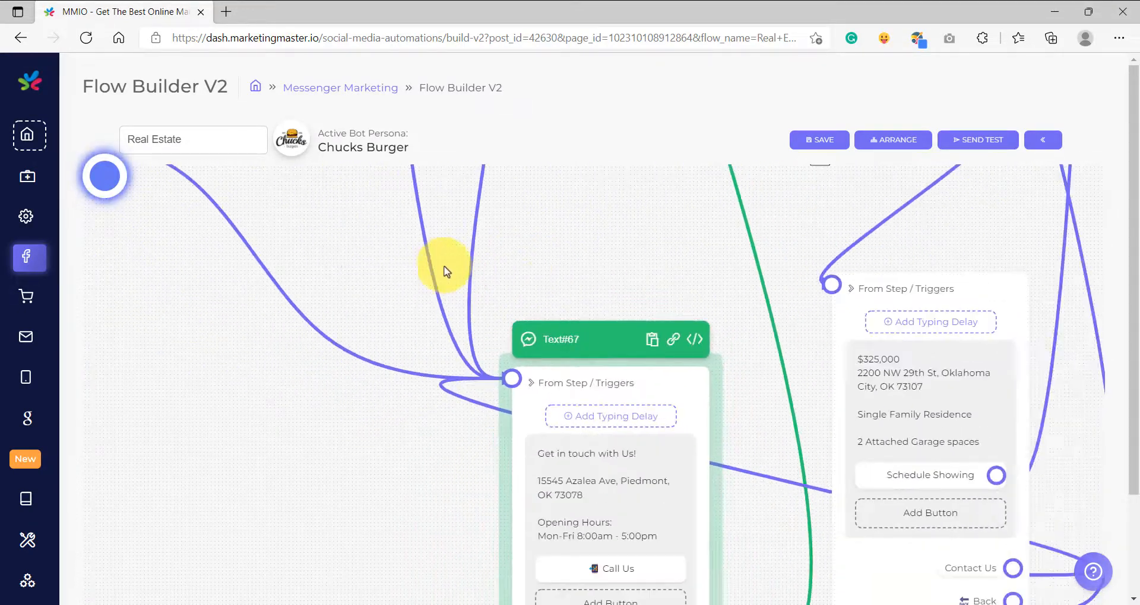
pyautogui.rightClick(356, 233)
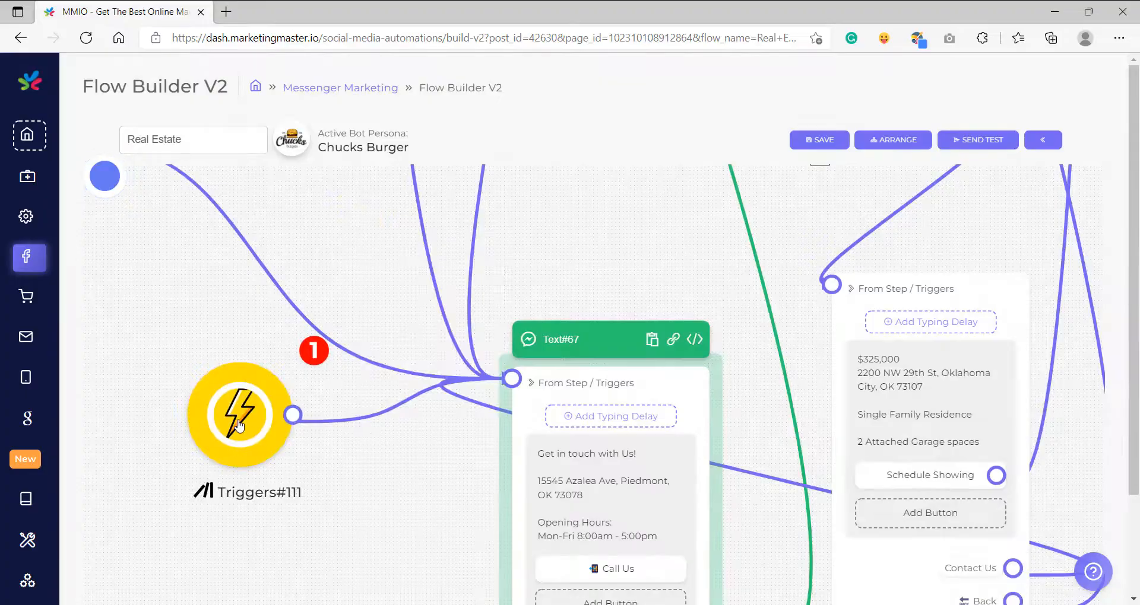
# - Configure the new trigger as a Keyword trigger for "Contact Us" with Wide matching, and save the flow
pyautogui.doubleClick(240, 415)
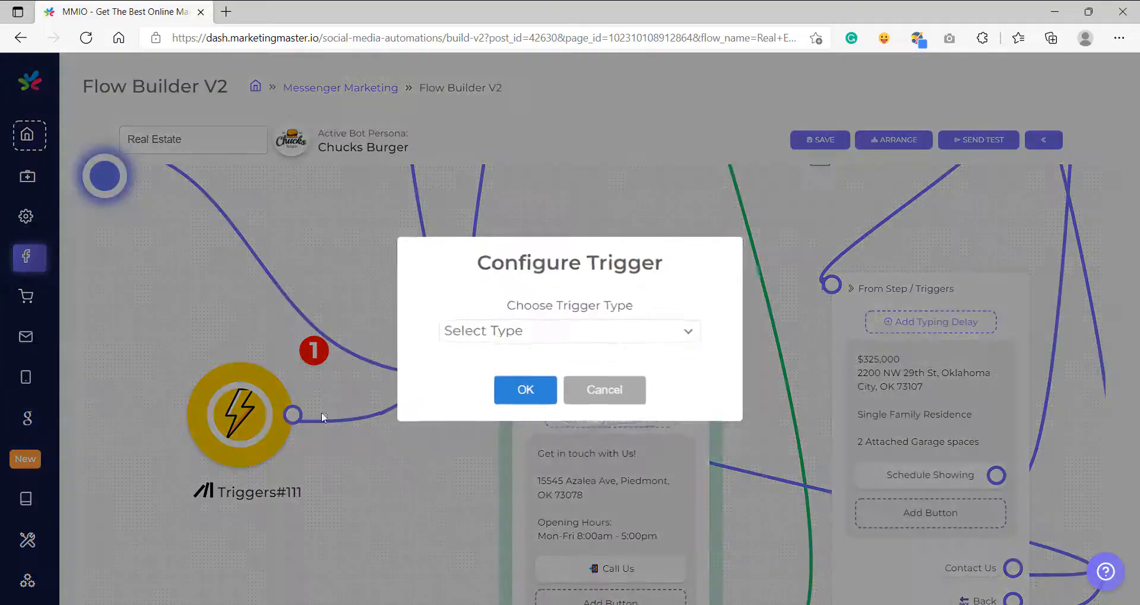
pyautogui.click(498, 331)
pyautogui.click(507, 393)
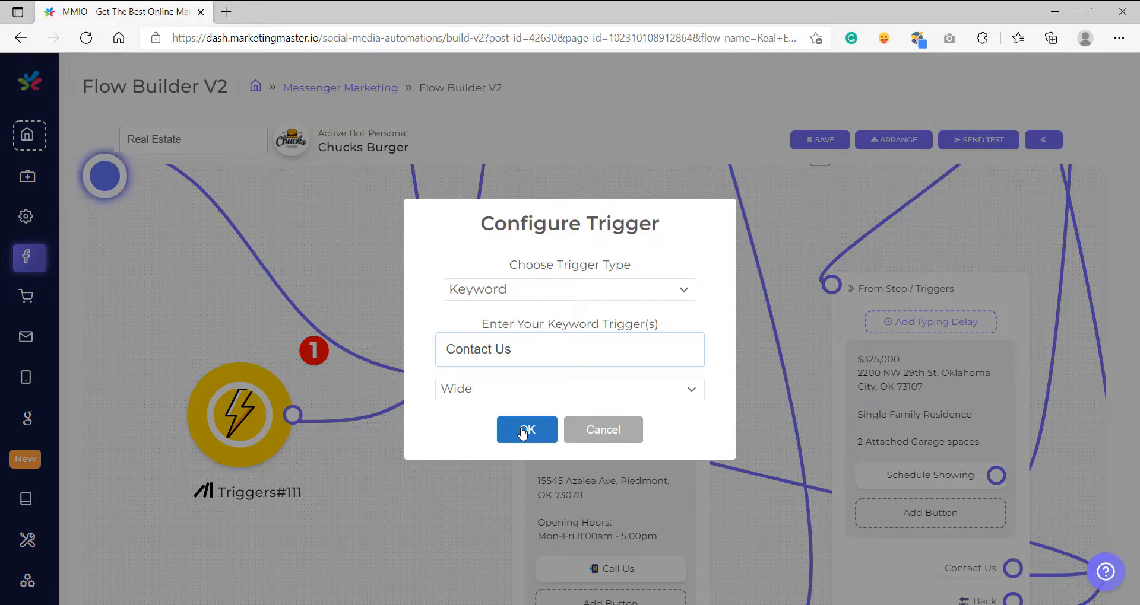
pyautogui.click(529, 435)
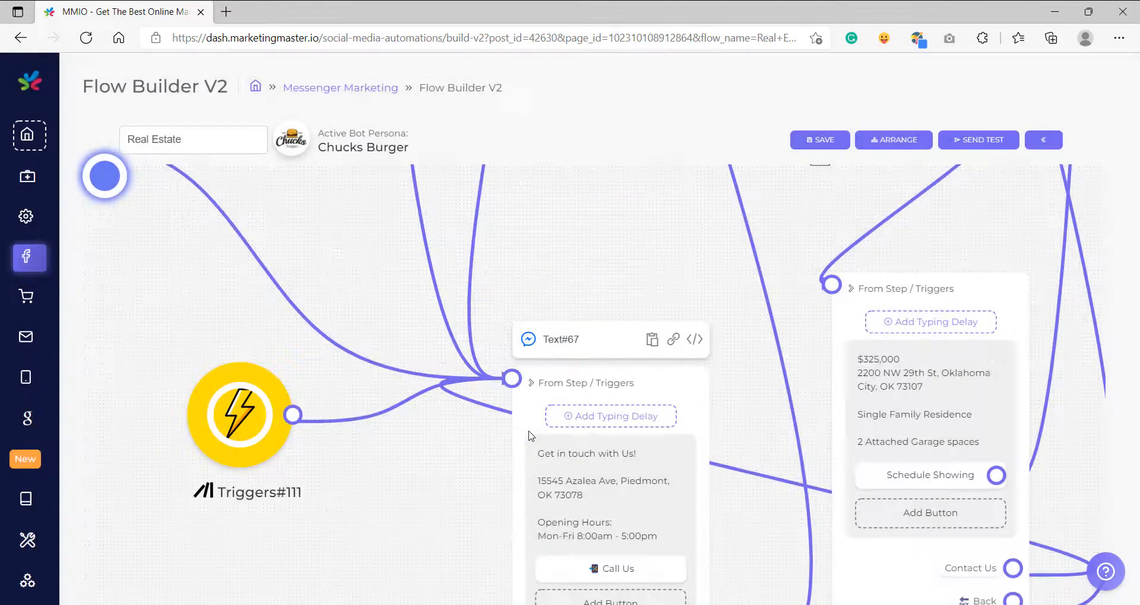
pyautogui.click(813, 143)
pyautogui.click(567, 412)
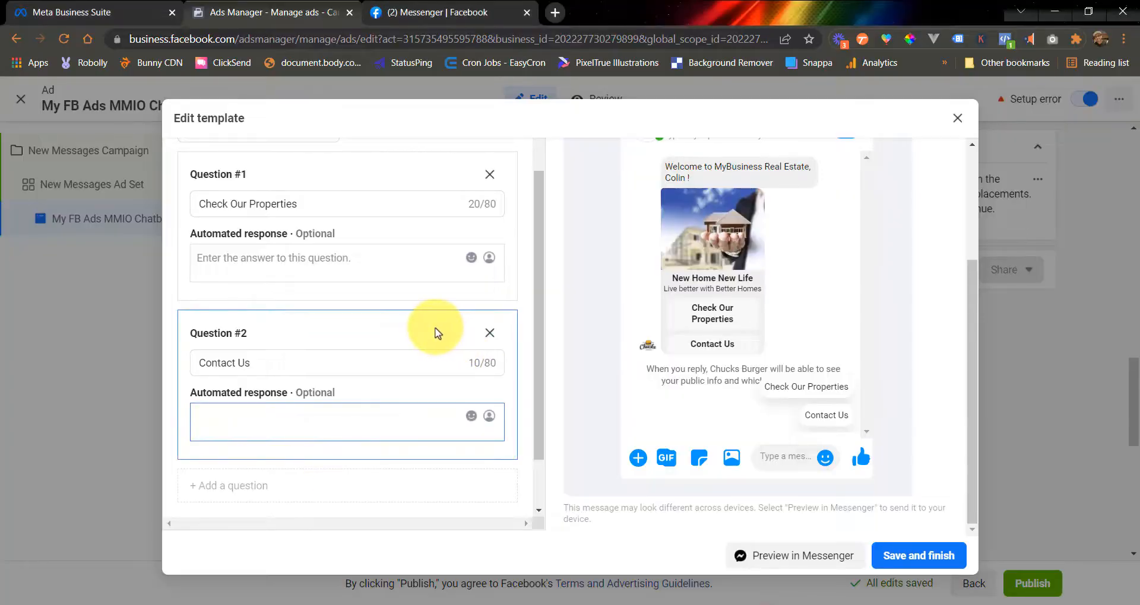
# - In the Ads Manager template, send the two-question welcome message to Messenger as a preview
pyautogui.scroll(5, 433, 331)
pyautogui.scroll(-6, 438, 339)
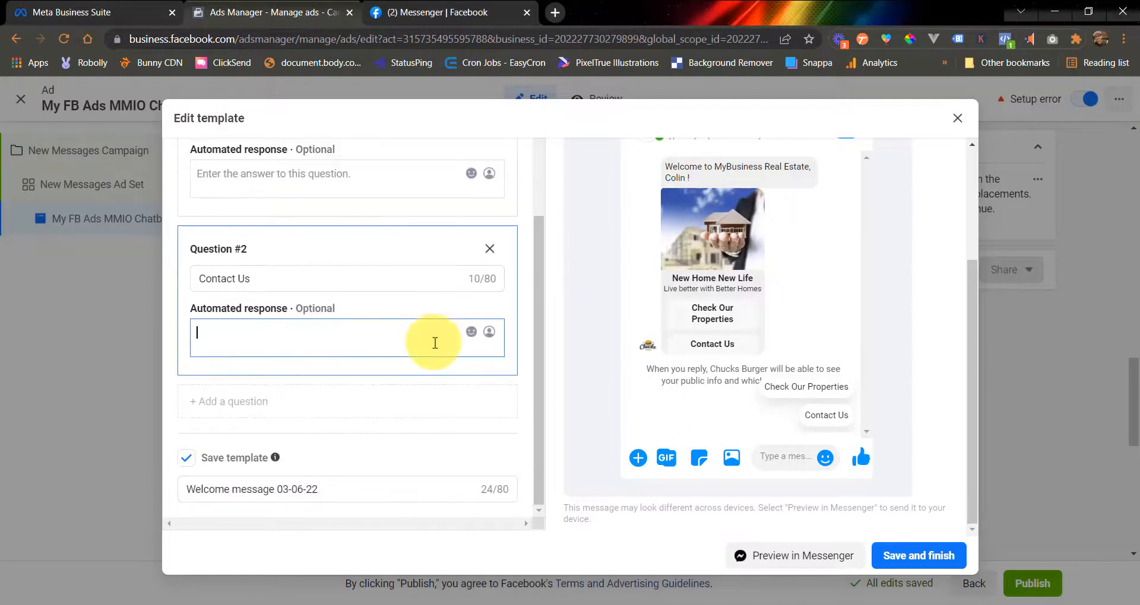
pyautogui.click(792, 559)
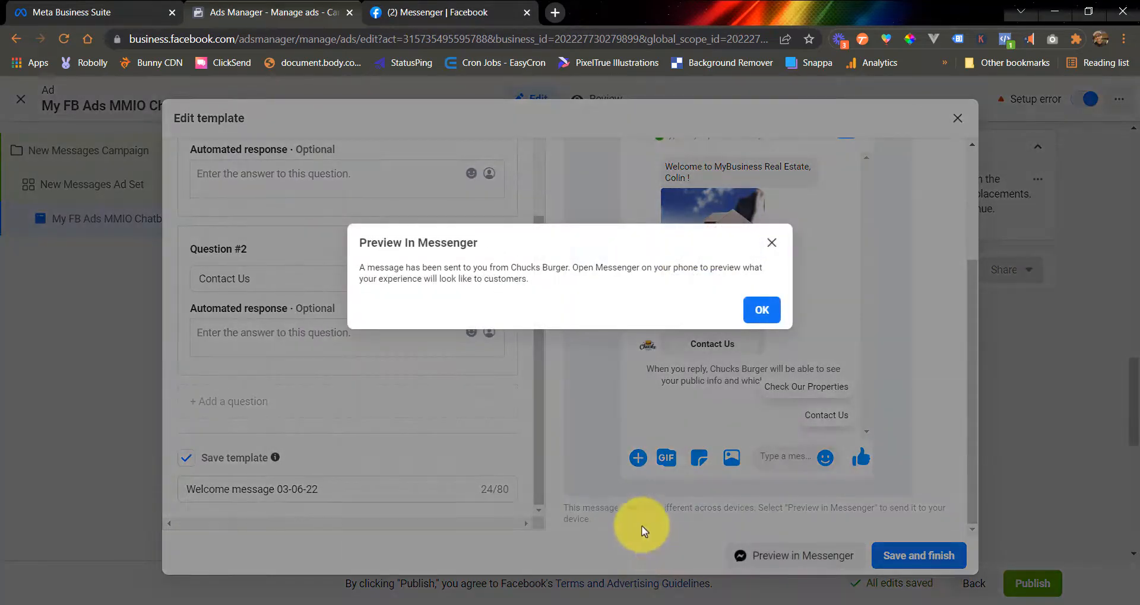
pyautogui.click(761, 310)
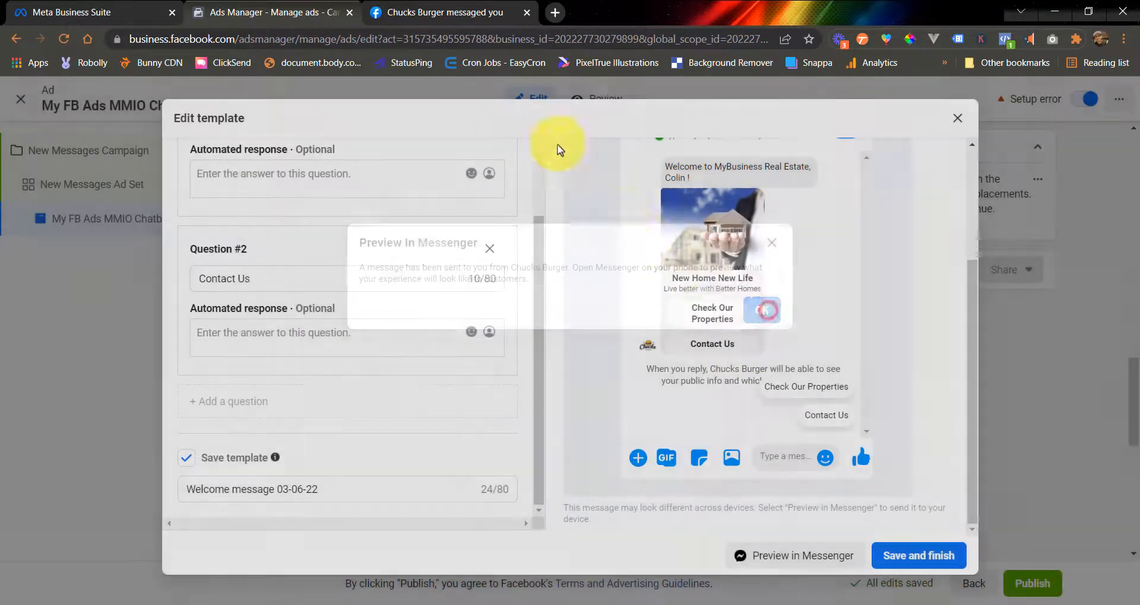
# - In the Messenger chat with Chucks Burger, answer the preview message with the suggested question "Check Our Properties"
pyautogui.click(451, 13)
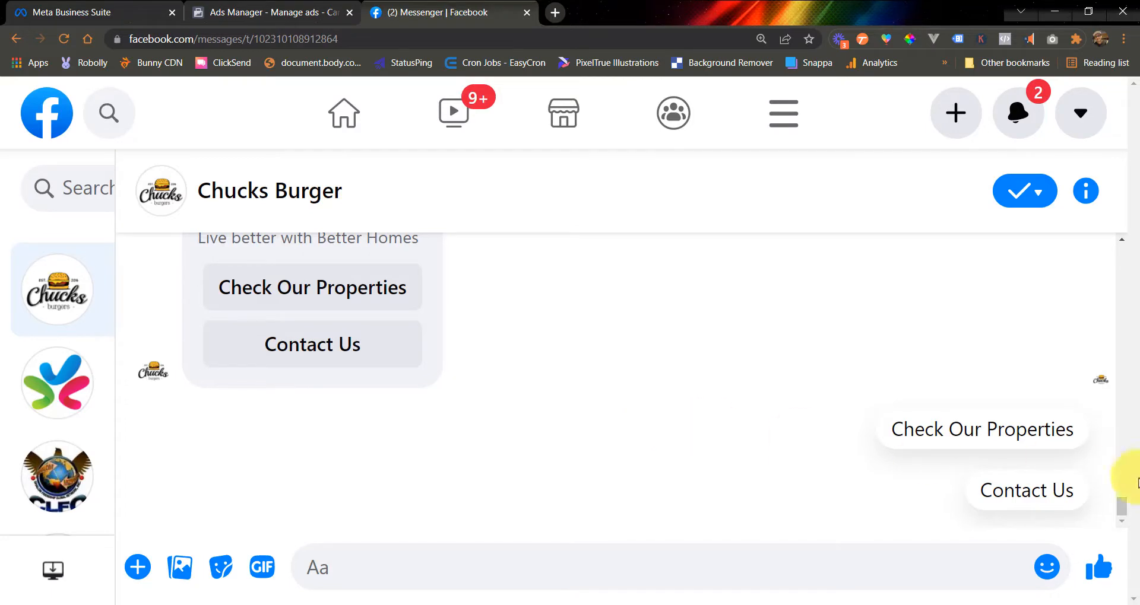
pyautogui.moveTo(1121, 503)
pyautogui.mouseDown()
pyautogui.moveTo(1123, 494)
pyautogui.moveTo(1124, 515)
pyautogui.mouseUp()
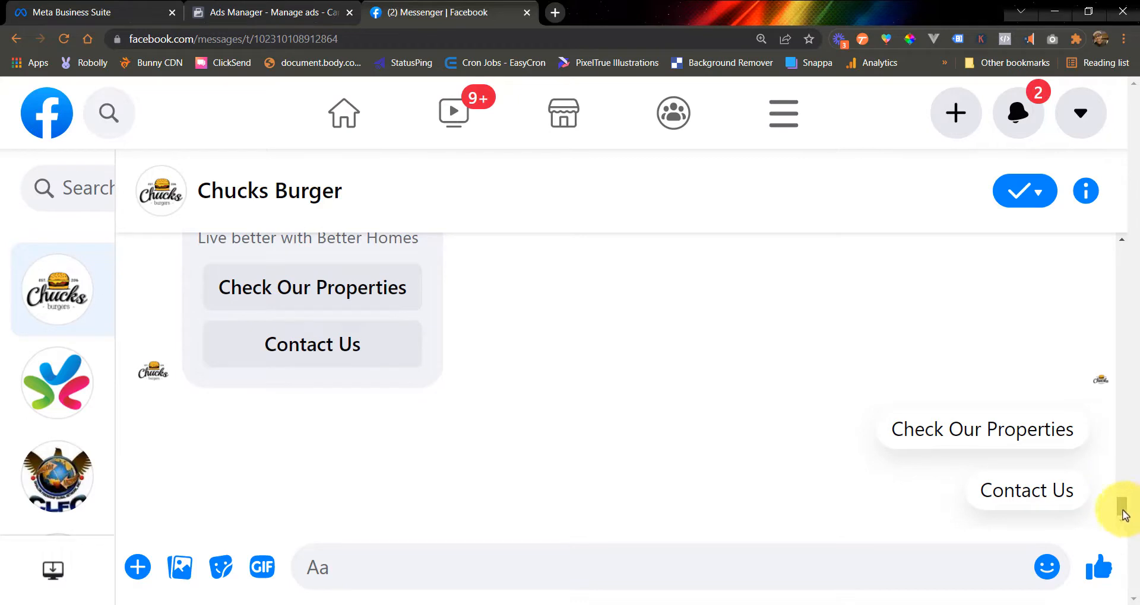
pyautogui.moveTo(1121, 508); pyautogui.dragTo(1121, 507)
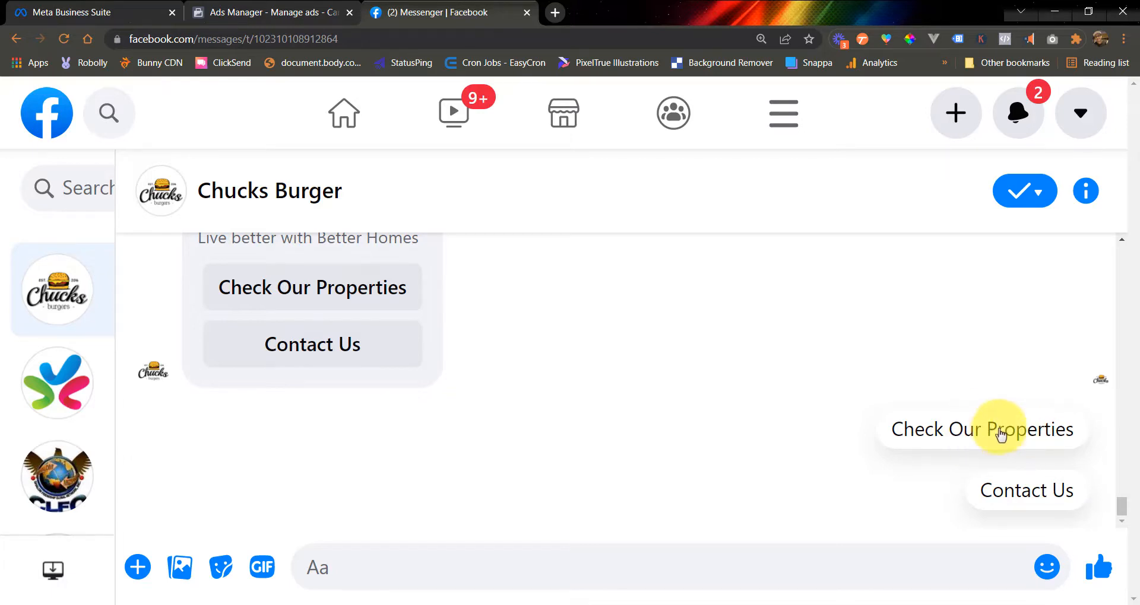
pyautogui.click(1039, 433)
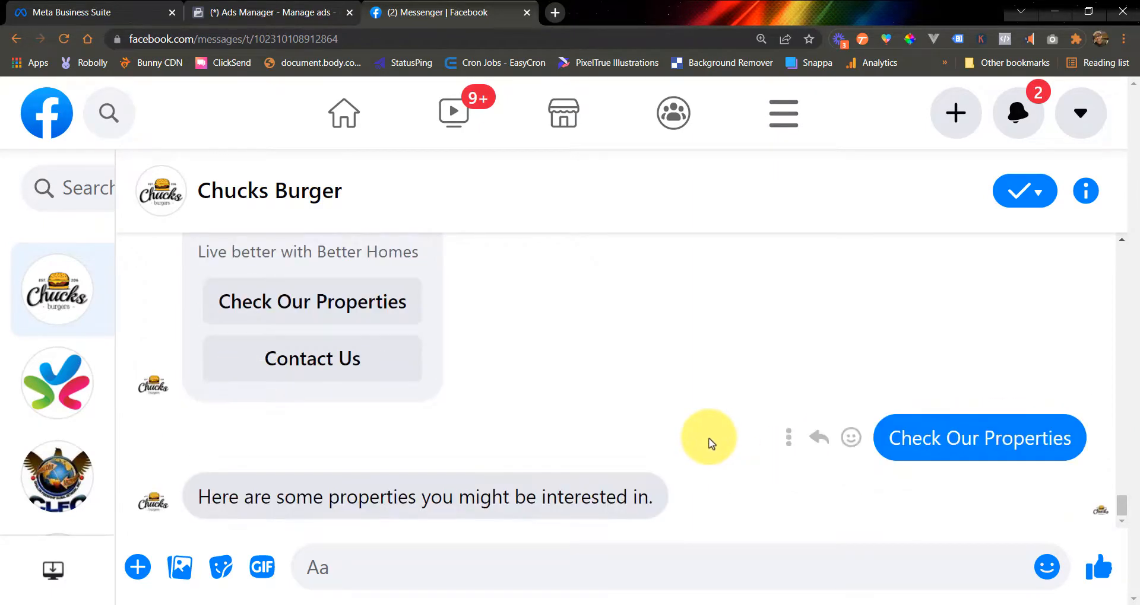
# - Examine the chatbot's reply to "Check Our Properties", from its opening message through the property carousel
pyautogui.scroll(6, 472, 469)
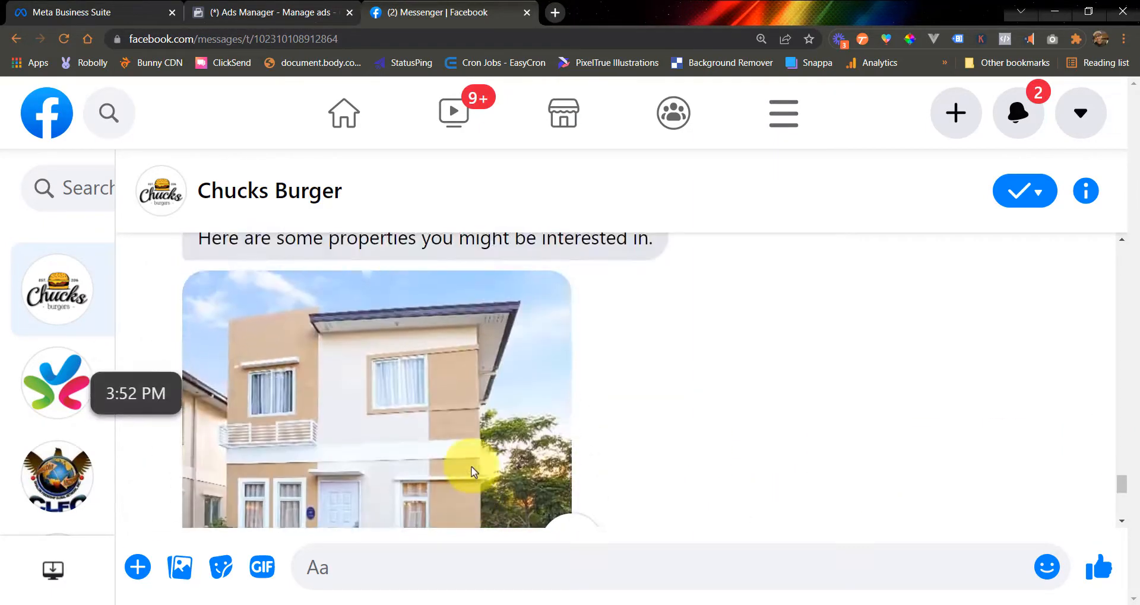
pyautogui.moveTo(211, 385); pyautogui.dragTo(475, 389)
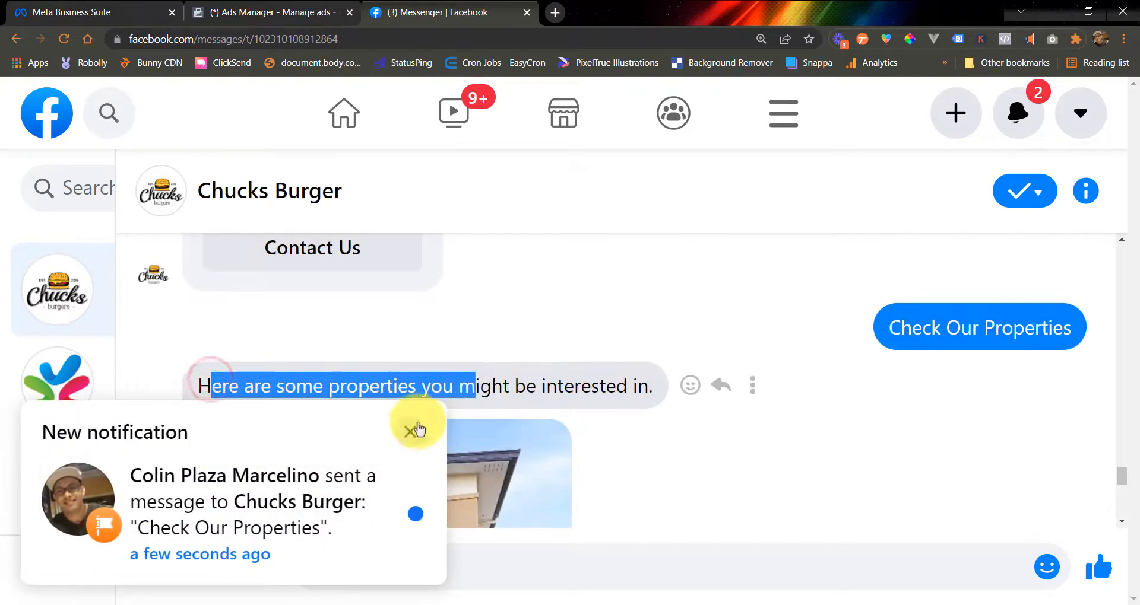
pyautogui.scroll(-5, 427, 423)
pyautogui.scroll(5, 434, 420)
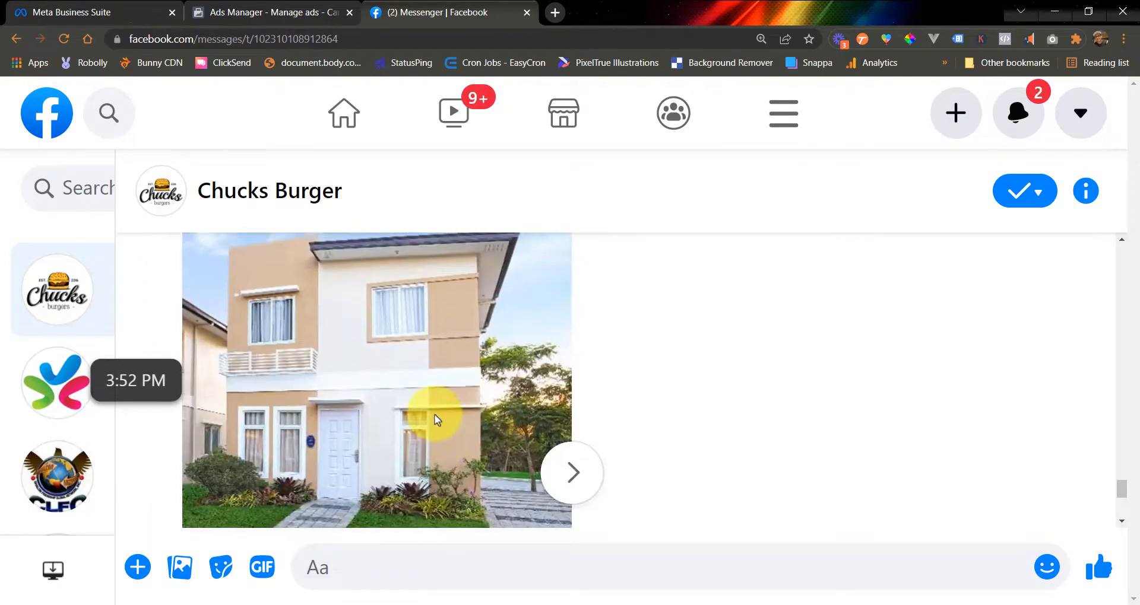
pyautogui.click(1003, 369)
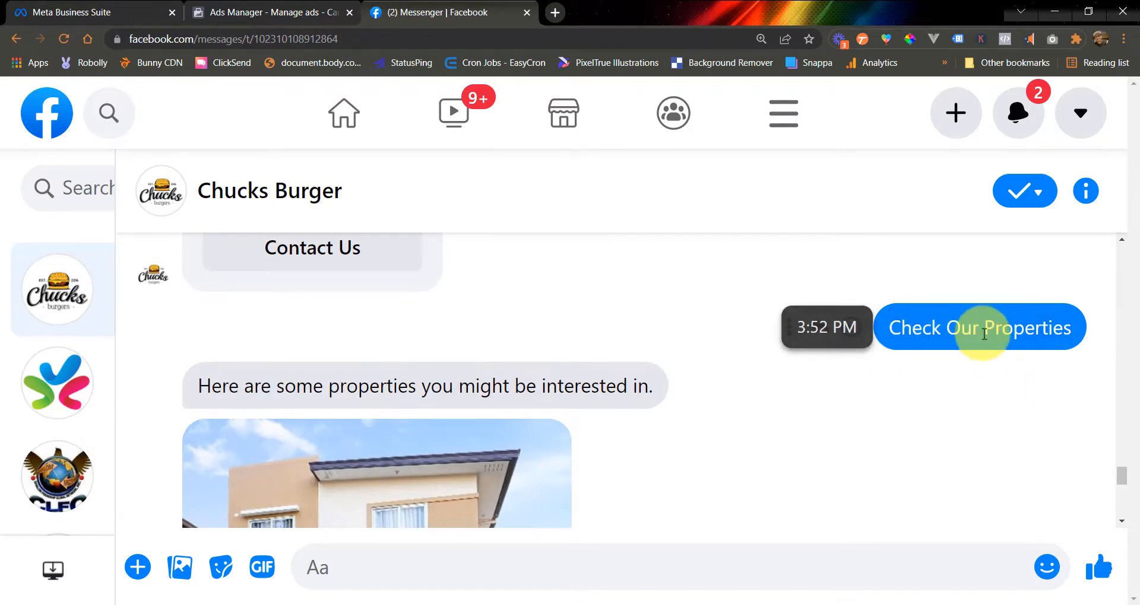
pyautogui.click(821, 411)
pyautogui.scroll(-5, 447, 340)
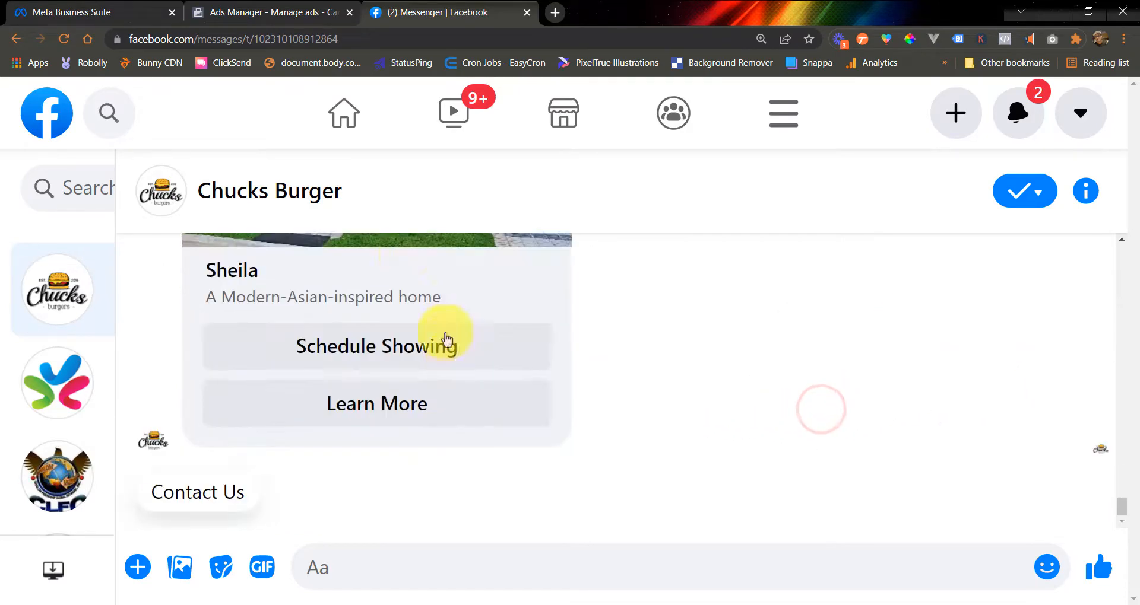
# - Send another preview from Ads Manager and choose the suggested question "Contact Us" in the Messenger chat
pyautogui.click(268, 13)
pyautogui.click(777, 558)
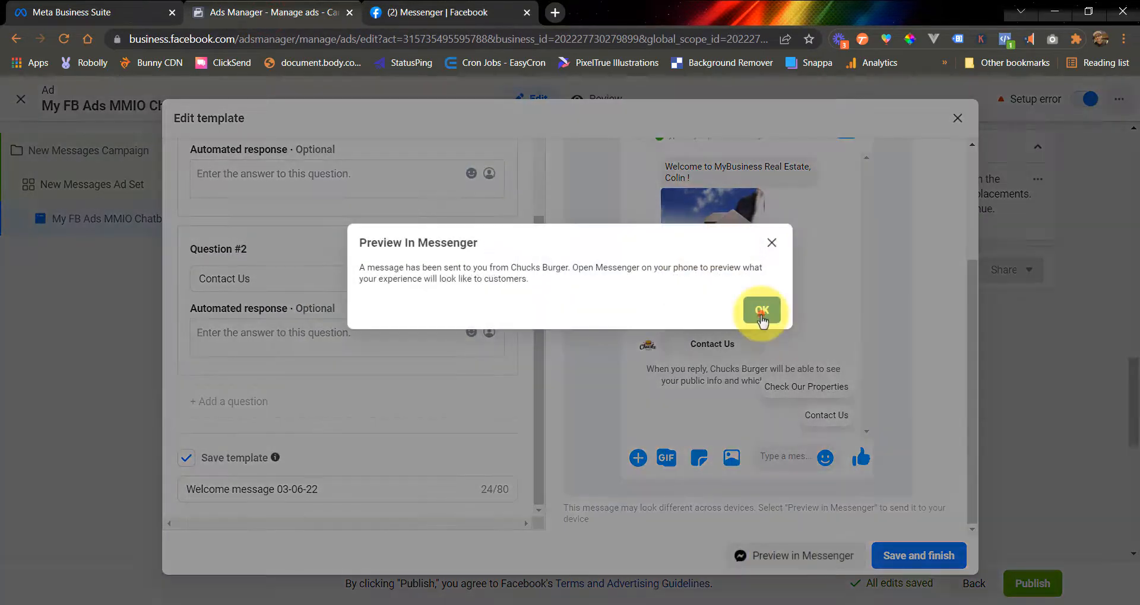
pyautogui.click(758, 305)
pyautogui.click(468, 12)
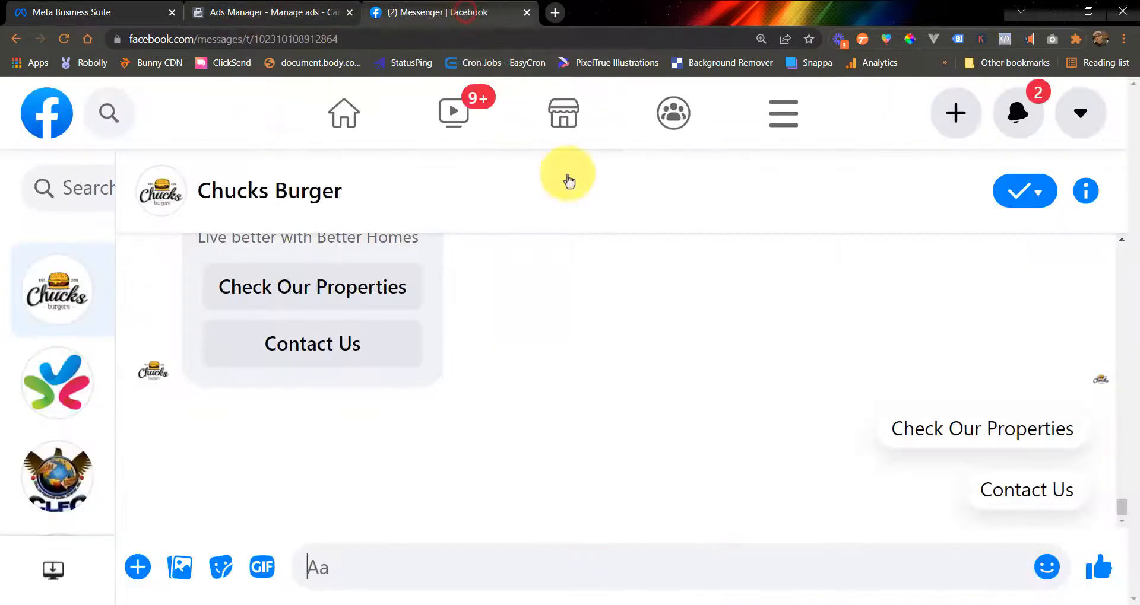
pyautogui.click(1012, 501)
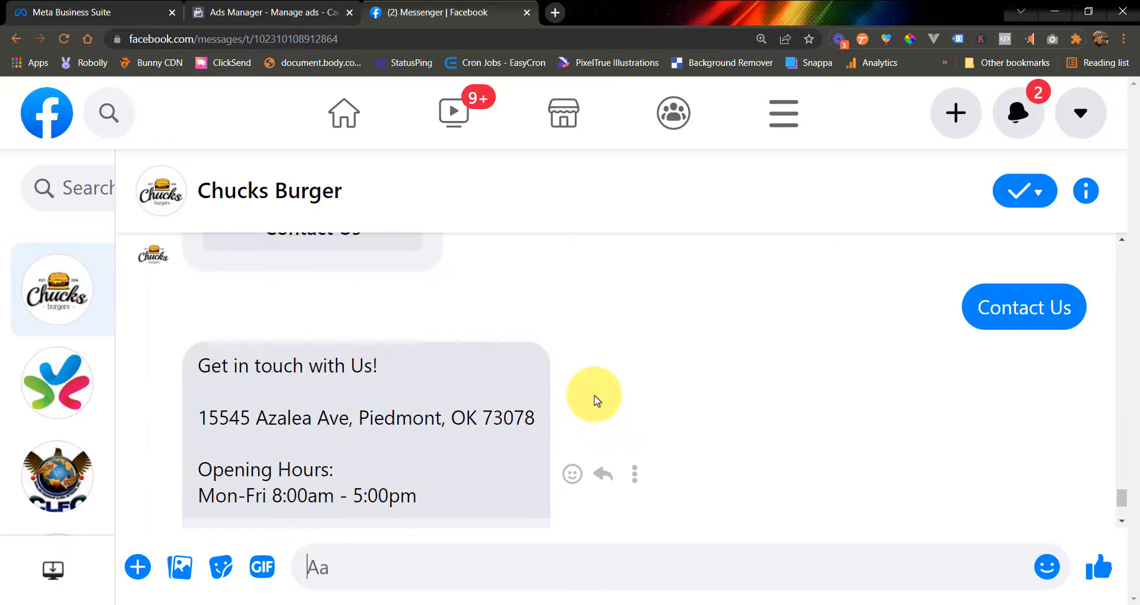
pyautogui.scroll(1, 854, 455)
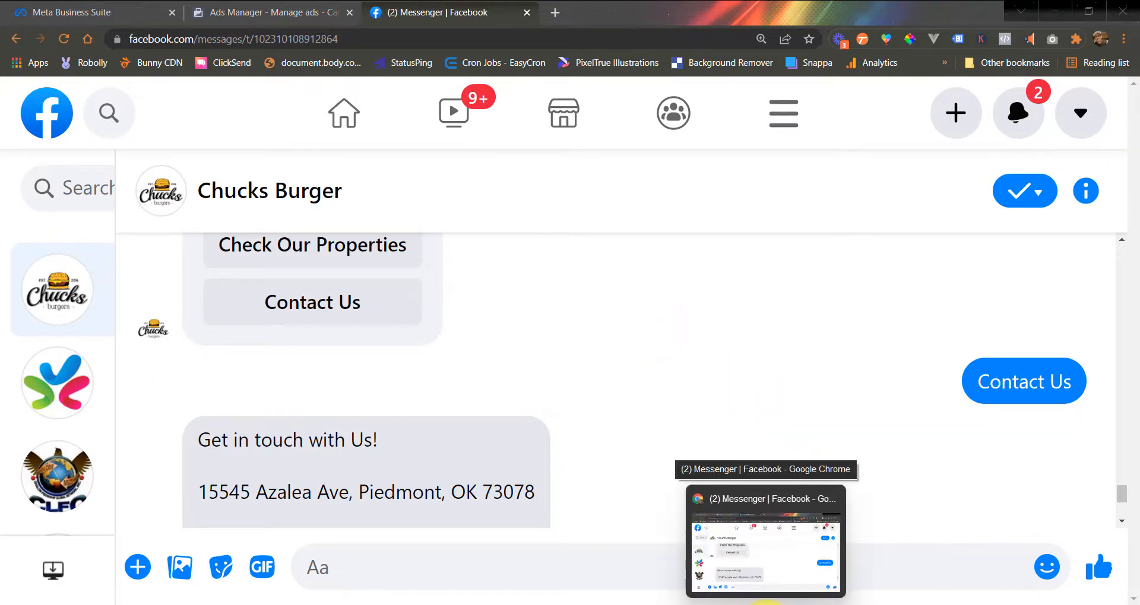
# - Back in the Flow Builder, set the "Contact Us" keyword trigger's matching to Strict
pyautogui.click(766, 604)
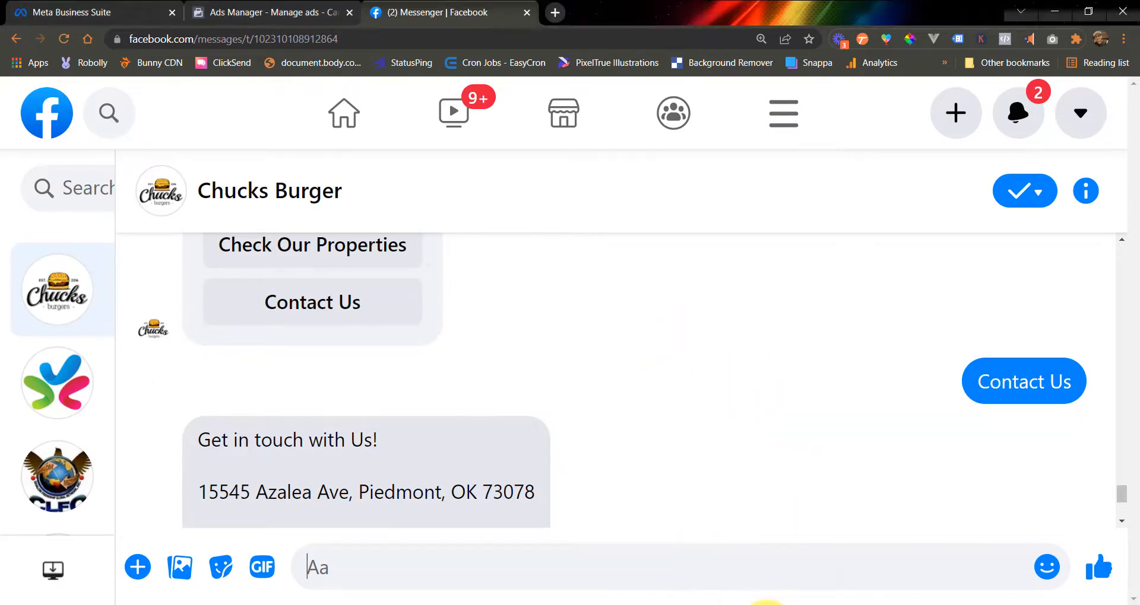
pyautogui.click(746, 604)
pyautogui.click(398, 360)
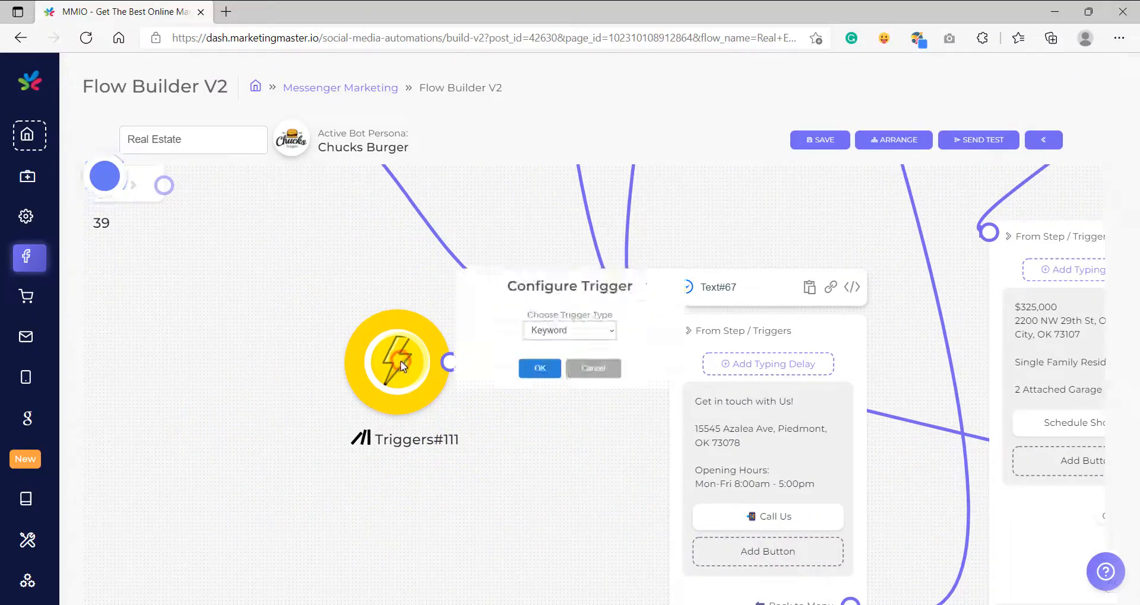
pyautogui.click(480, 386)
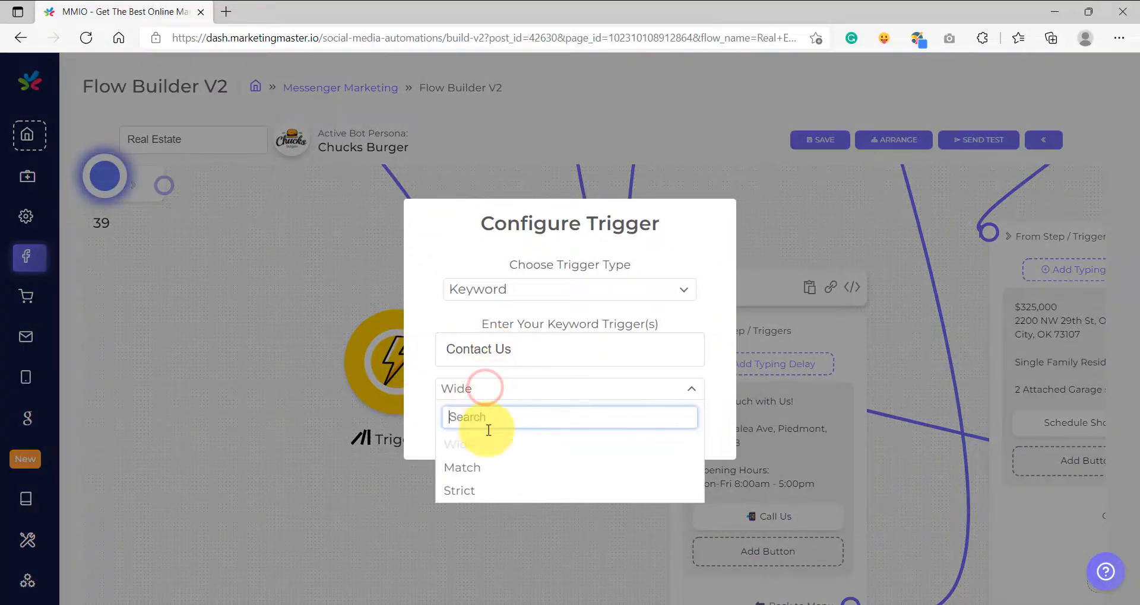
pyautogui.click(465, 491)
pyautogui.click(525, 433)
# - Set the matching of the trigger before the "Here are some properties you might be interested in" message to Strict
pyautogui.scroll(-7, 527, 435)
pyautogui.moveTo(581, 237); pyautogui.dragTo(593, 446)
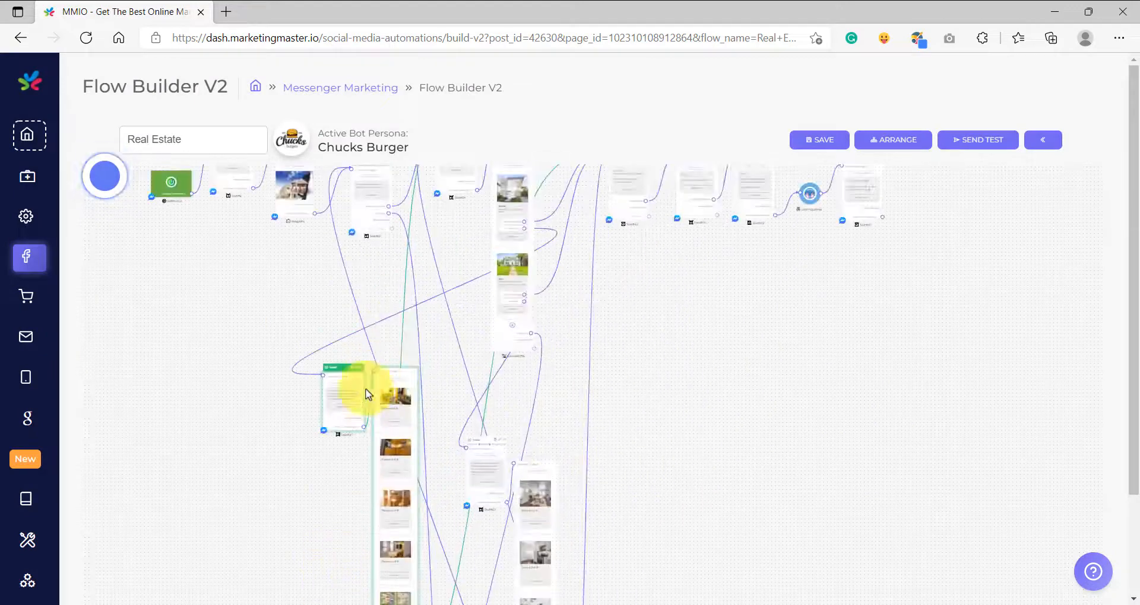
pyautogui.moveTo(256, 249); pyautogui.dragTo(238, 446)
pyautogui.scroll(10, 381, 383)
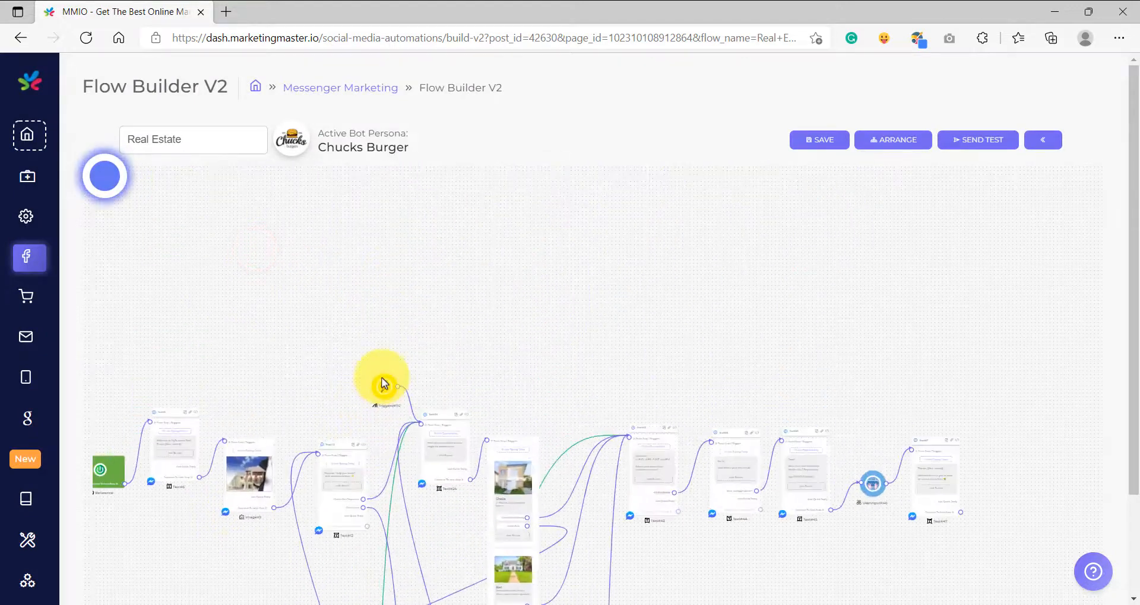
pyautogui.doubleClick(393, 373)
pyautogui.click(501, 386)
pyautogui.click(465, 491)
# - Compare the "Check Our Properties" trigger keyword with the text of Question #1 in the Ads Manager template
pyautogui.moveTo(581, 350); pyautogui.dragTo(411, 350)
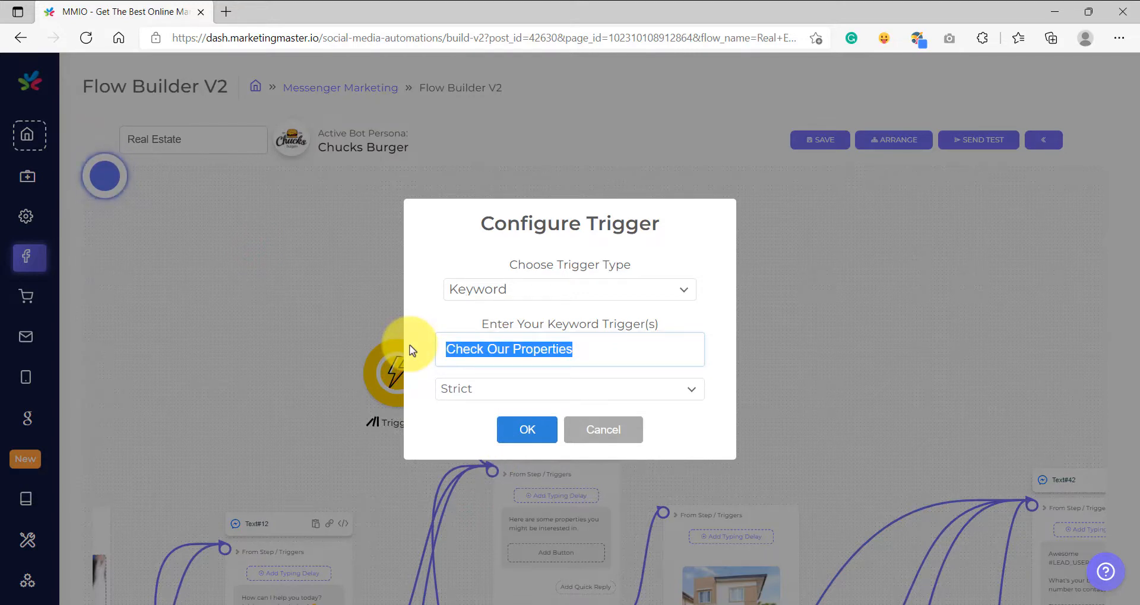
pyautogui.click(606, 345)
pyautogui.moveTo(605, 345); pyautogui.dragTo(419, 350)
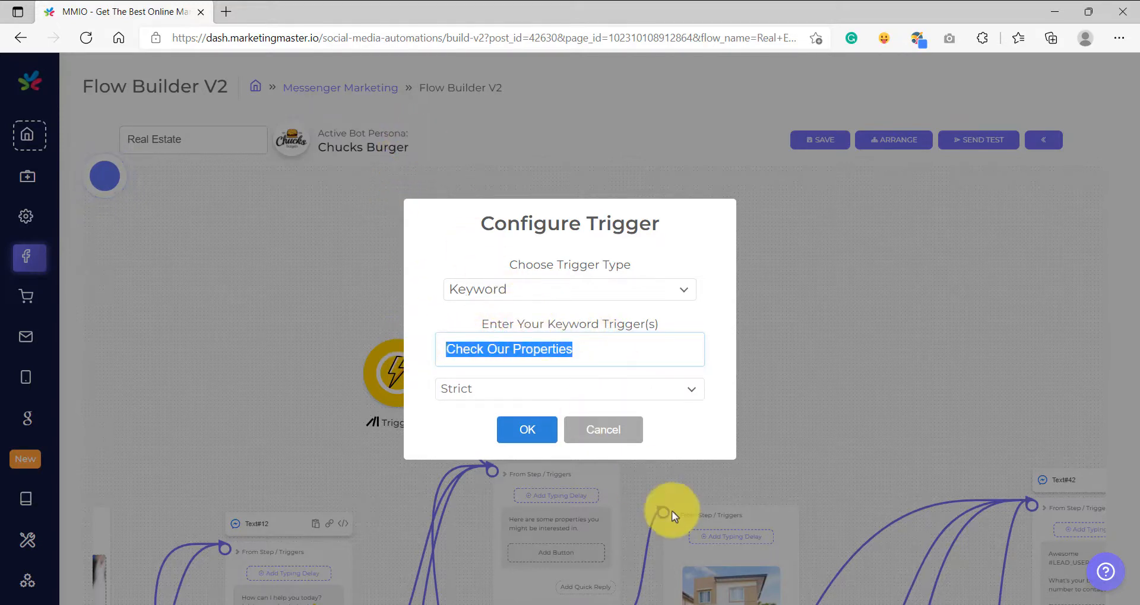
pyautogui.click(733, 604)
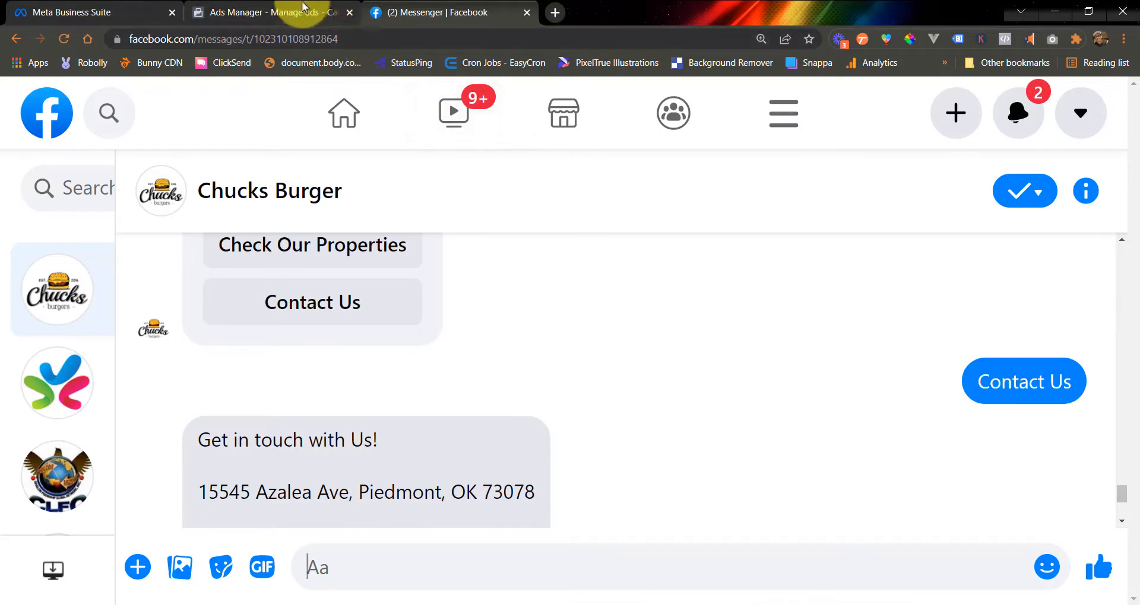
pyautogui.click(279, 8)
pyautogui.scroll(3, 322, 330)
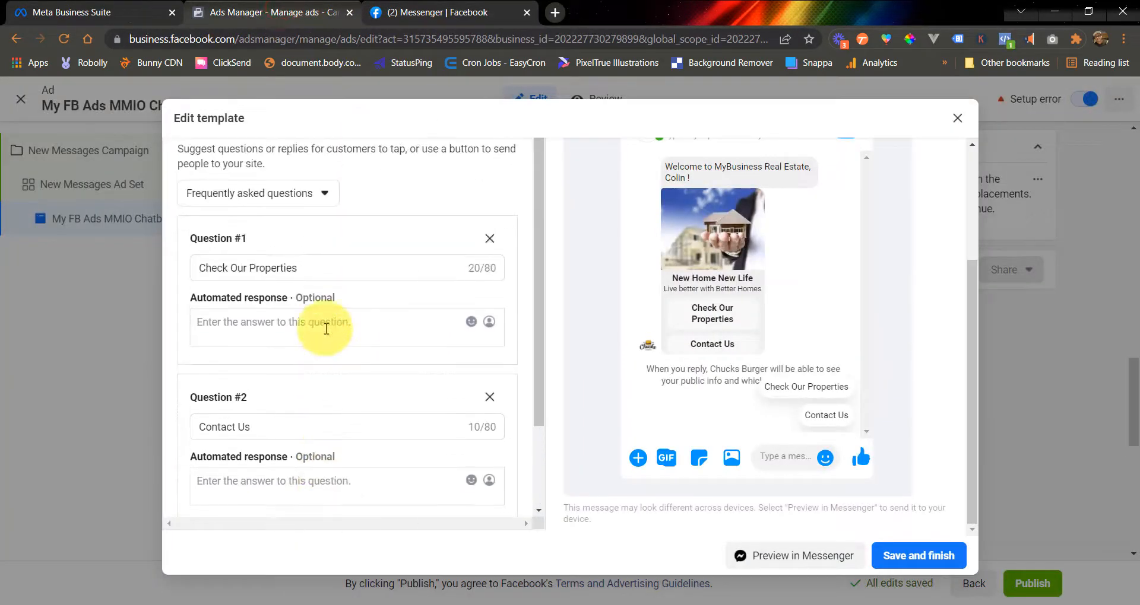
pyautogui.moveTo(299, 268); pyautogui.dragTo(190, 274)
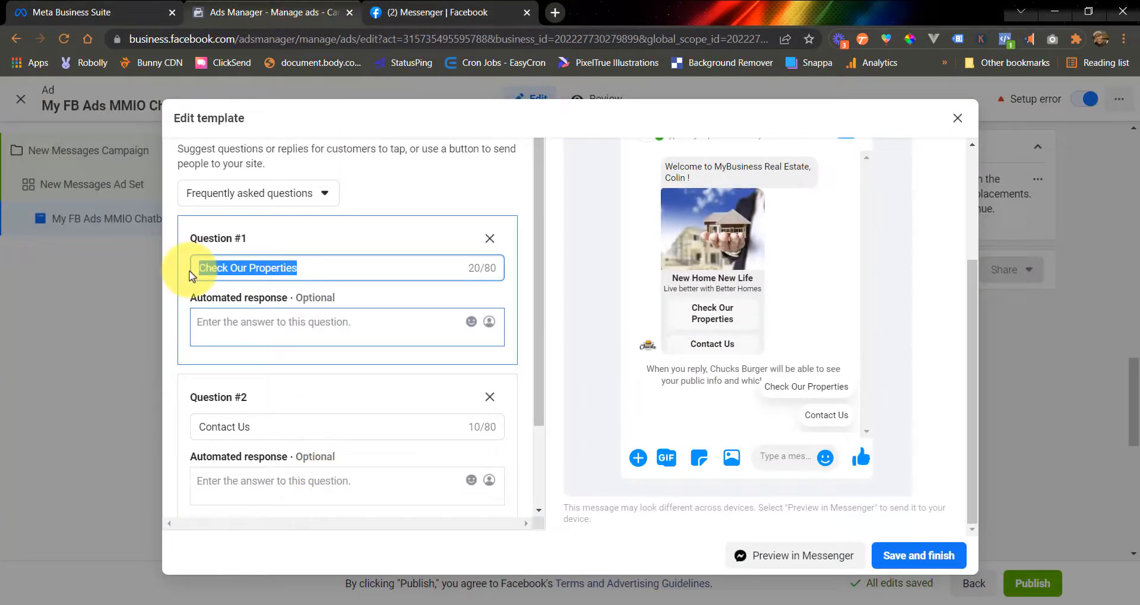